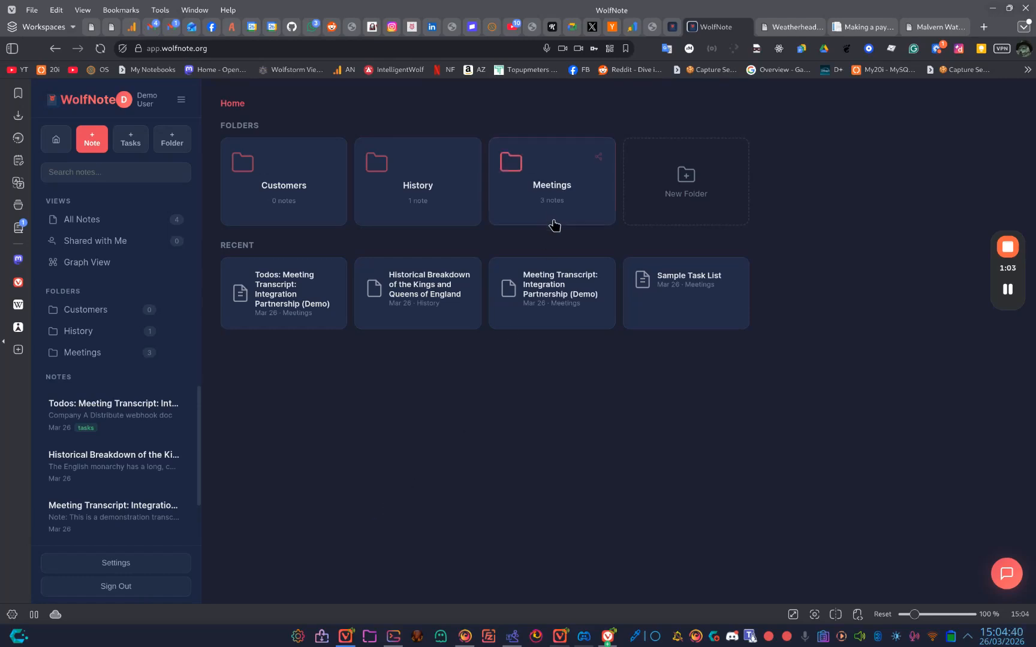
Look through the notes in the Meetings and History folders and return to the home overview
click(552, 211)
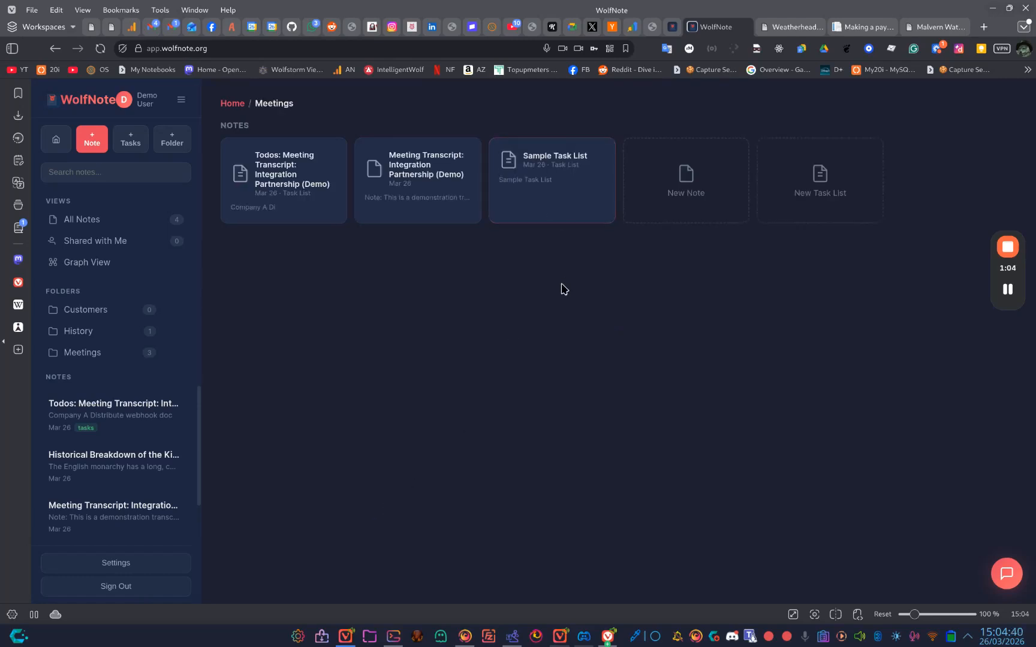
click(232, 104)
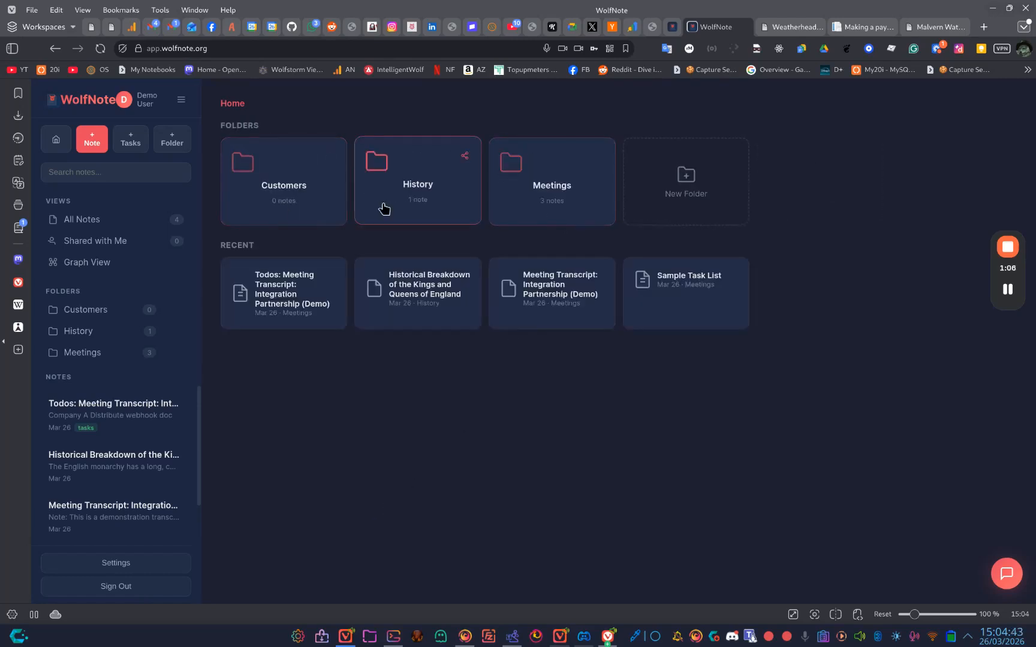
click(384, 208)
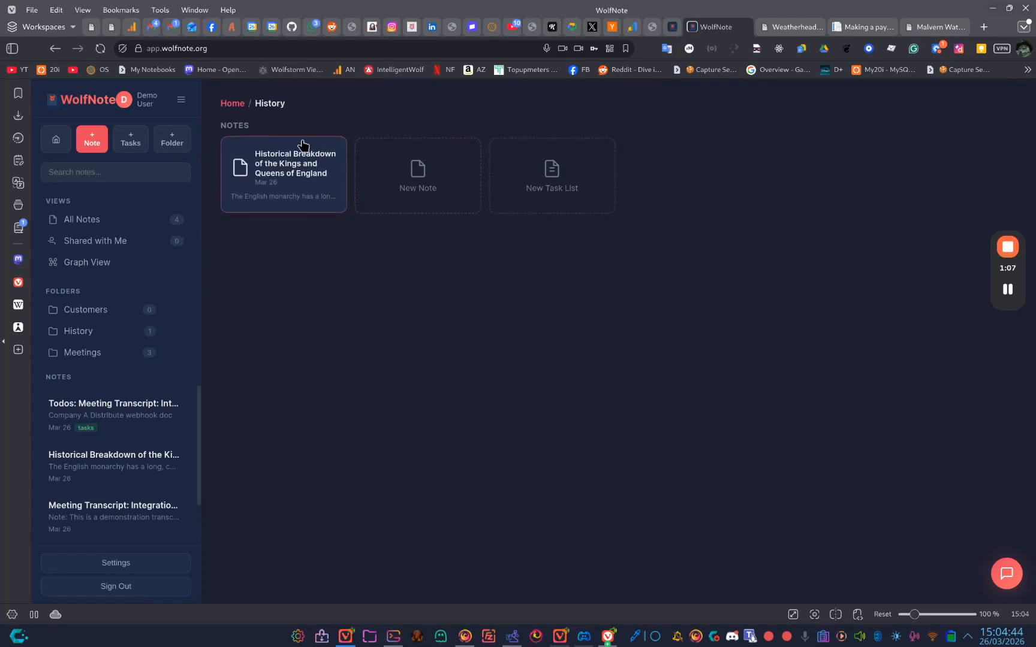
click(232, 104)
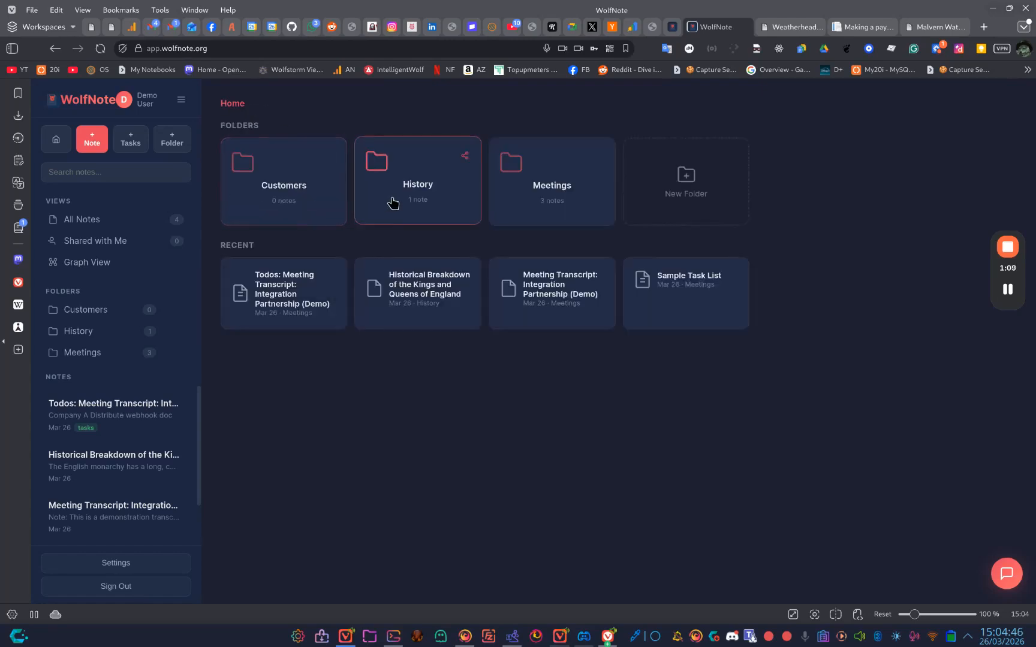
Share the History folder with the first listed user, allowing editing of its notes
click(463, 164)
click(534, 315)
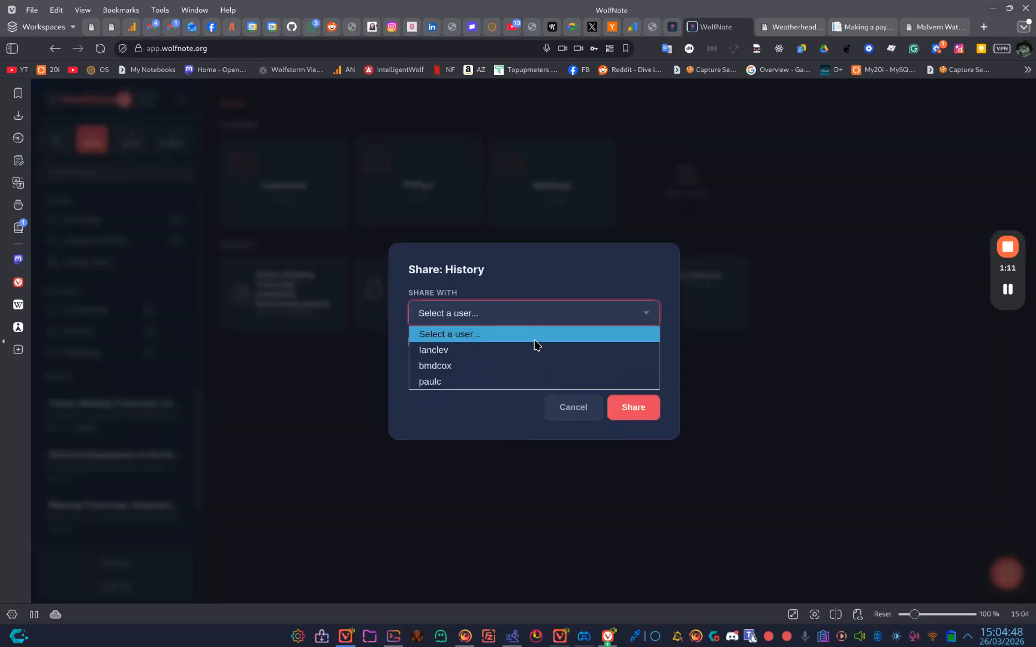
click(524, 356)
click(468, 342)
click(642, 421)
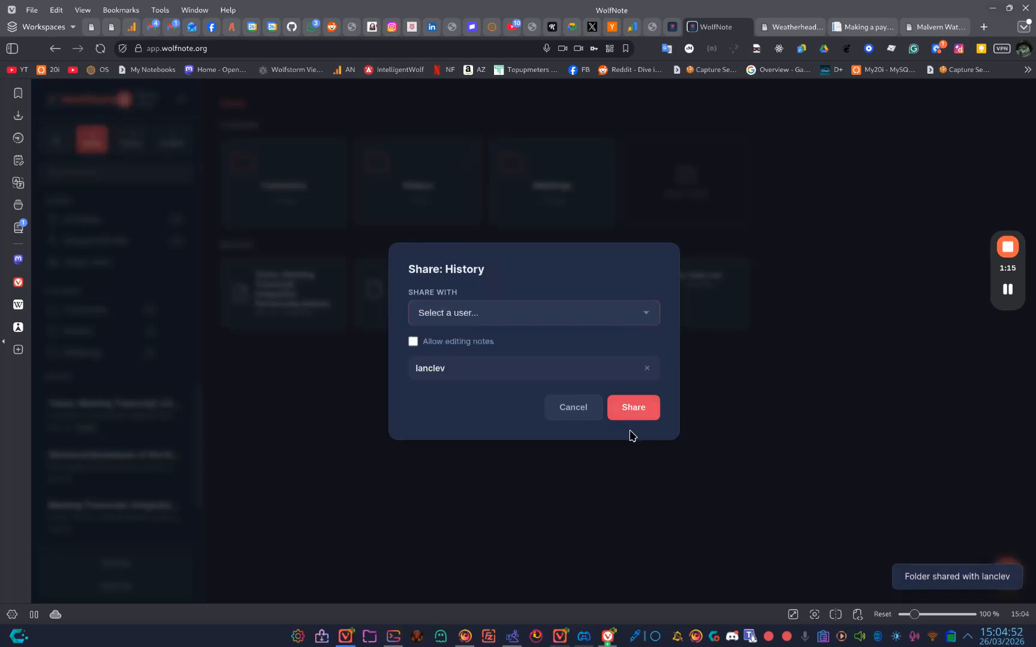
Share the History folder with a second user with note editing allowed, and close the sharing dialog
click(515, 315)
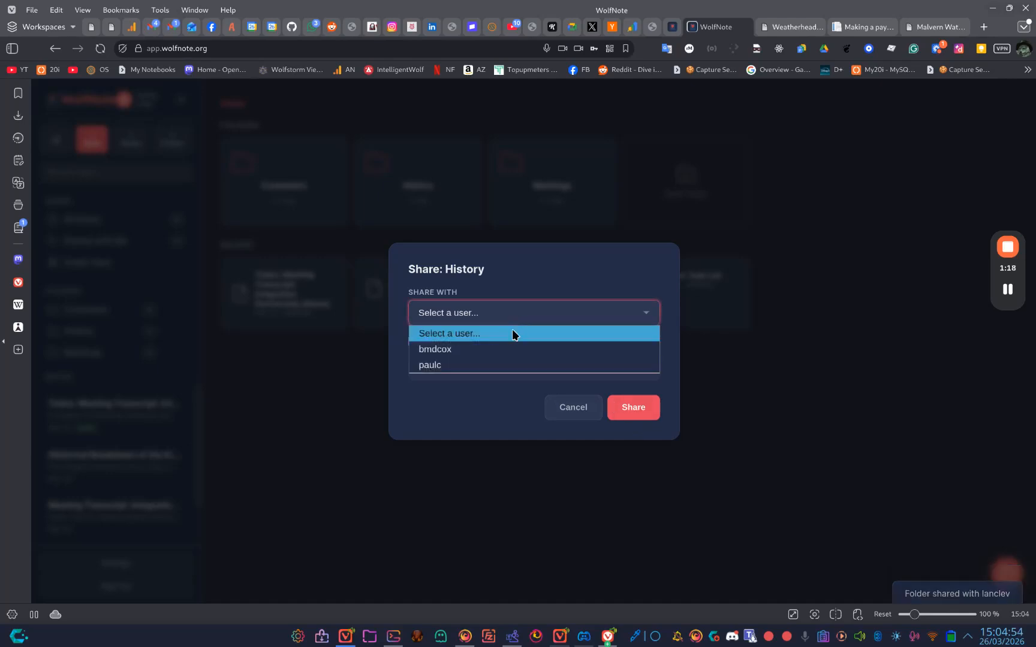
click(511, 351)
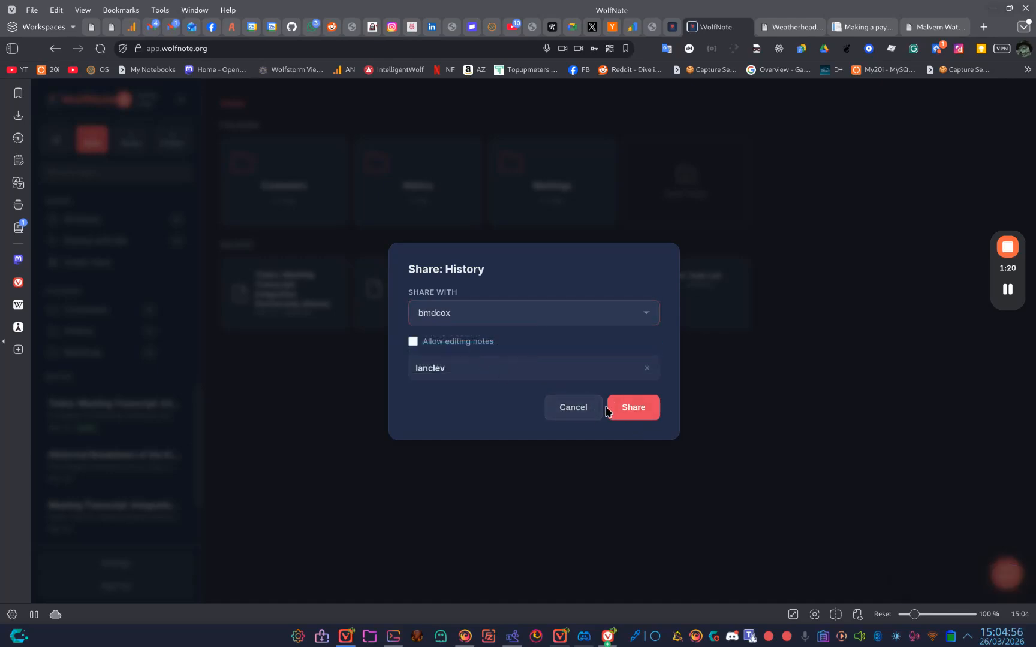
click(476, 342)
click(636, 413)
click(840, 437)
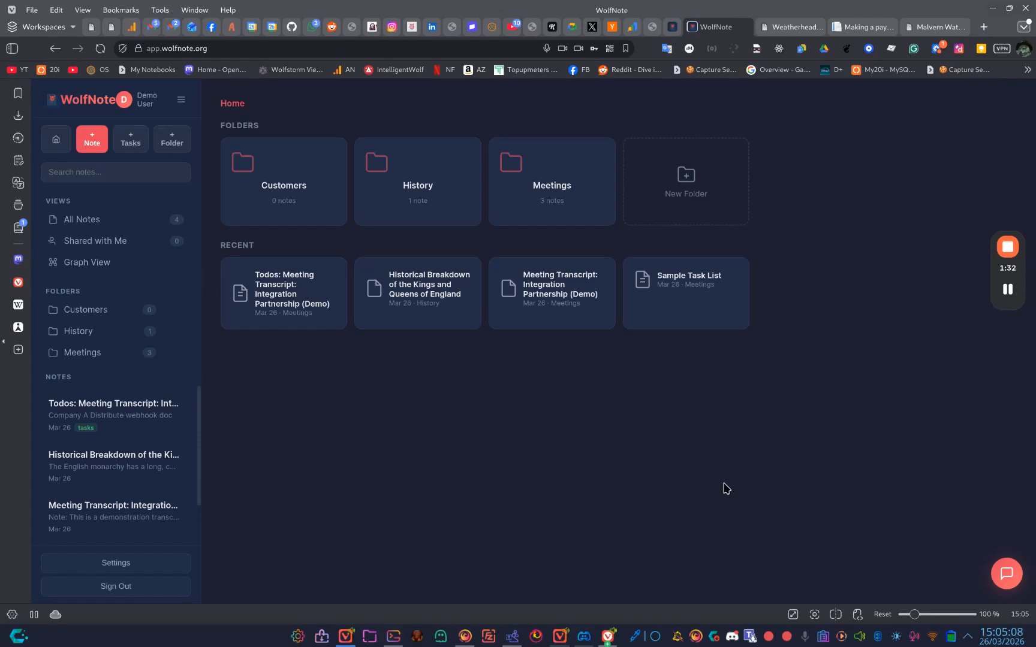
In the Integration Partnership todos list, start and stop time tracking on the webhook documentation task and mark it completed
click(335, 321)
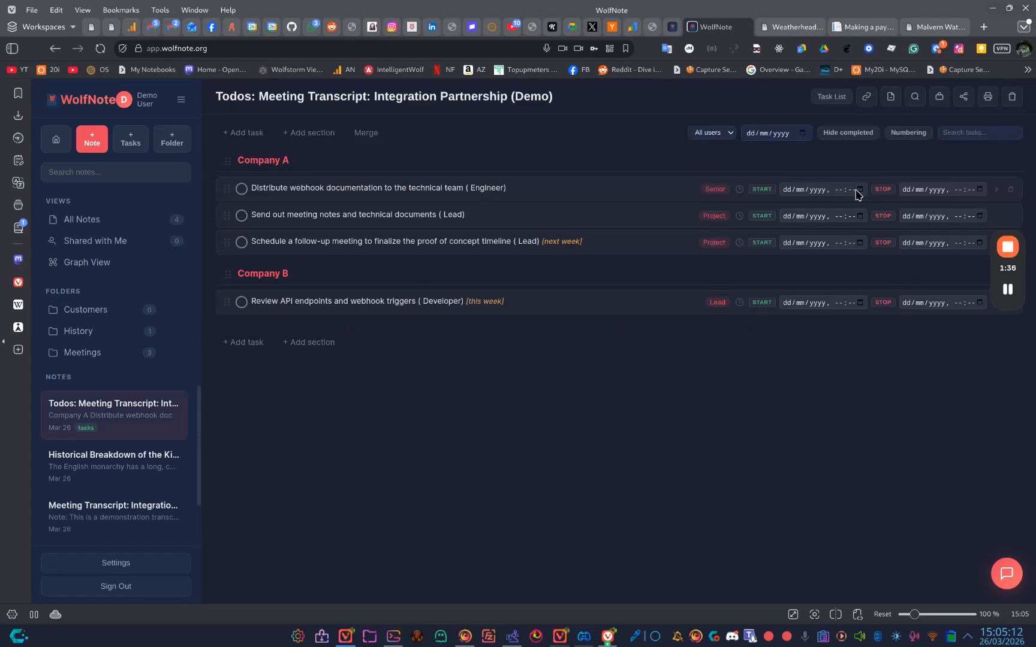
click(761, 190)
click(883, 189)
click(241, 188)
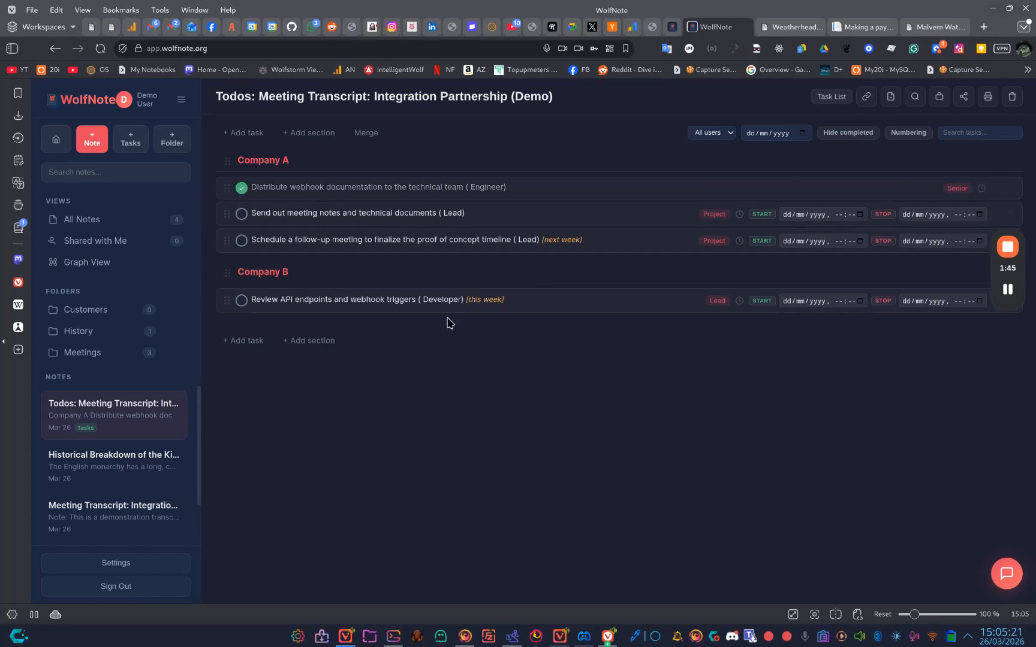
Nest the "Send out meeting notes and technical documents" task under the webhook task and return it to the main level
drag(227, 214, 243, 221)
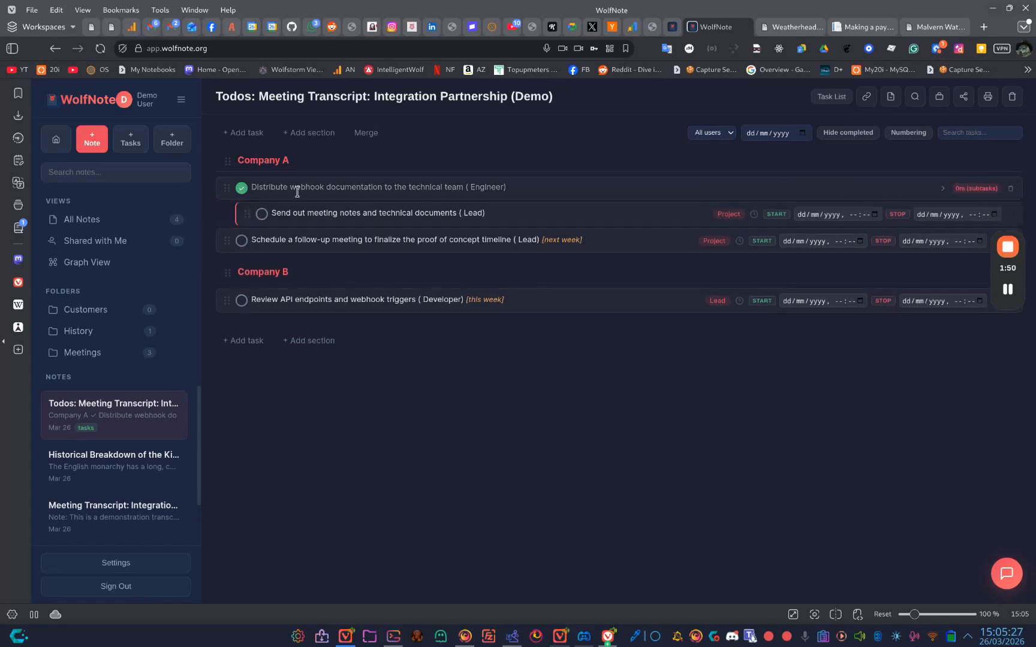
drag(247, 214, 227, 215)
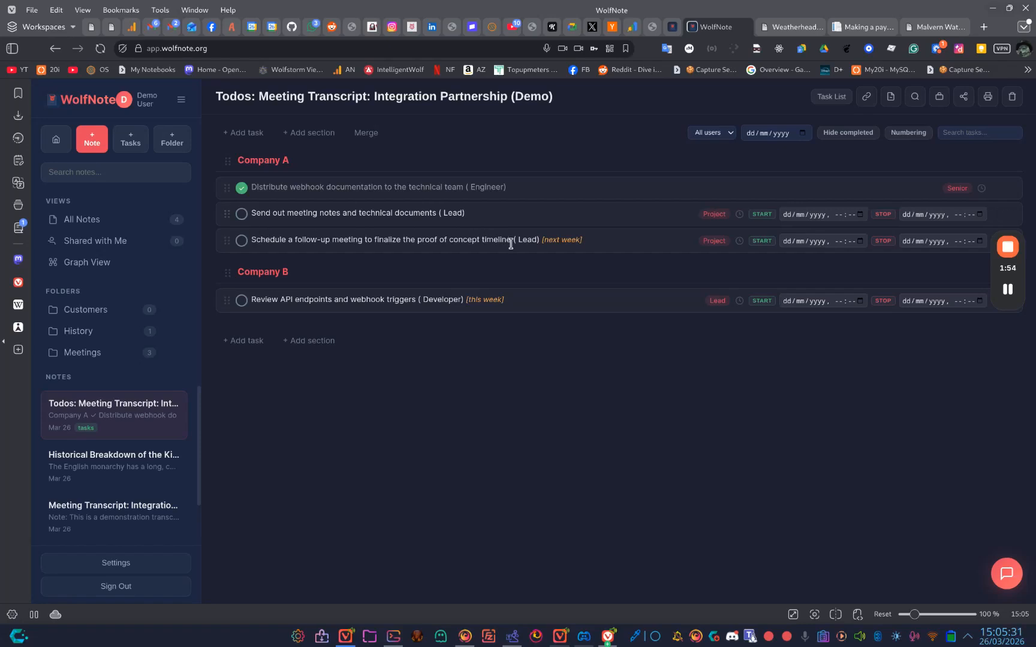
Look at the AI Assistant chat from the task list and close it without asking anything
click(1006, 574)
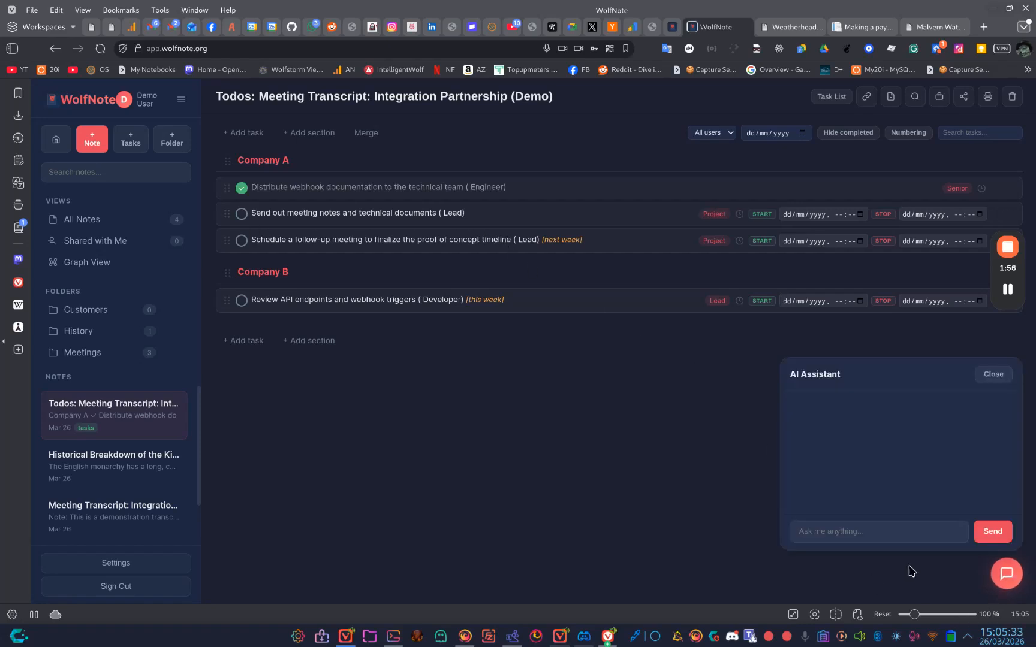
click(877, 528)
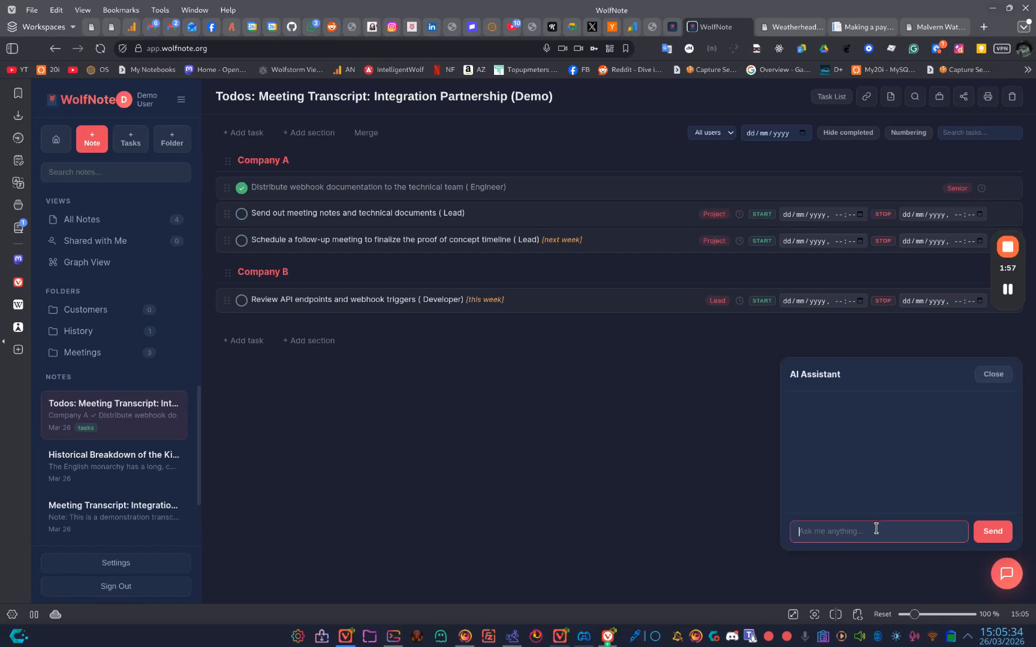
click(994, 377)
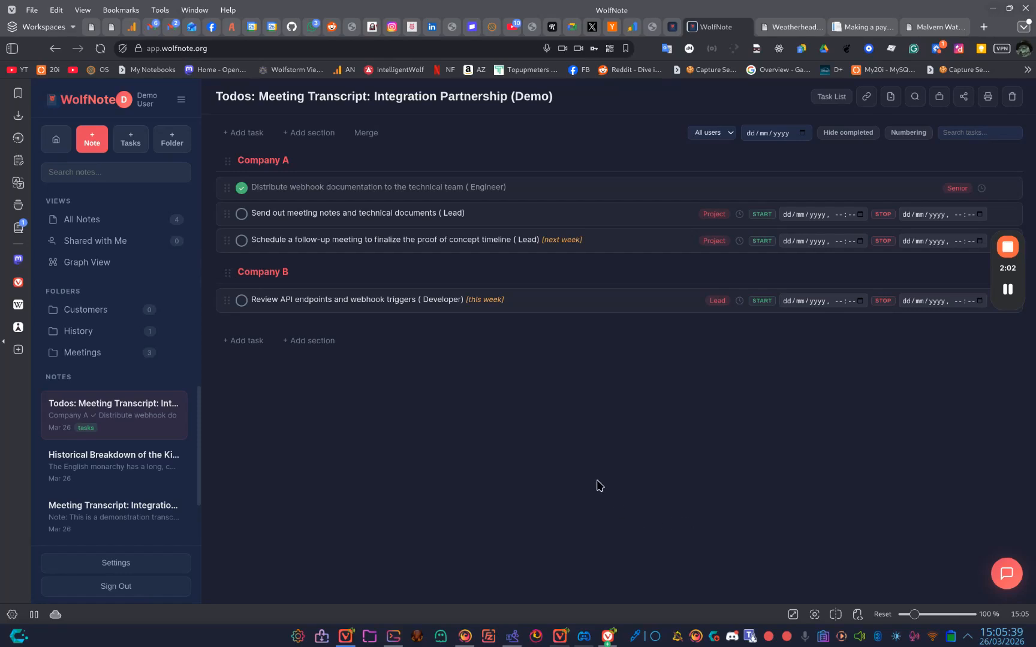
Examine the home overview, the All Notes list and the rotated 3D Graph View, and return home
click(48, 145)
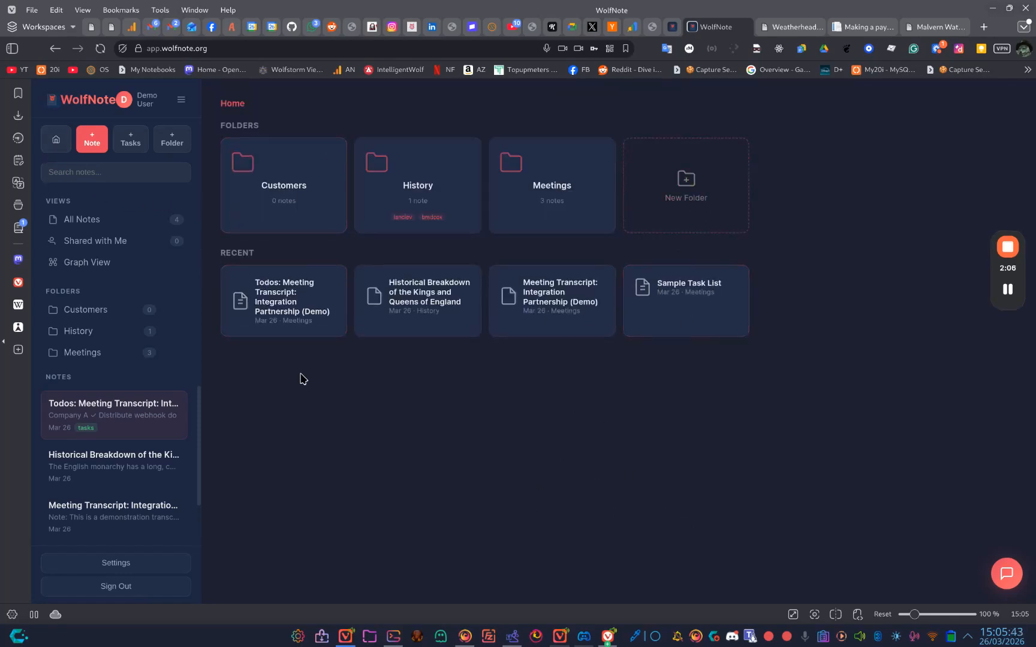
click(82, 219)
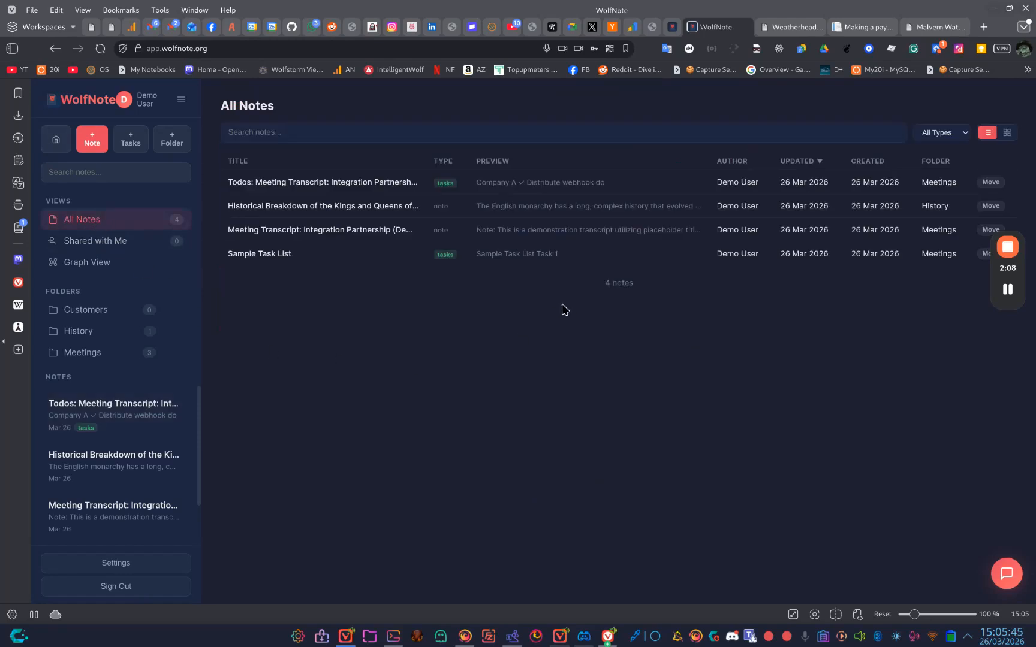
click(118, 262)
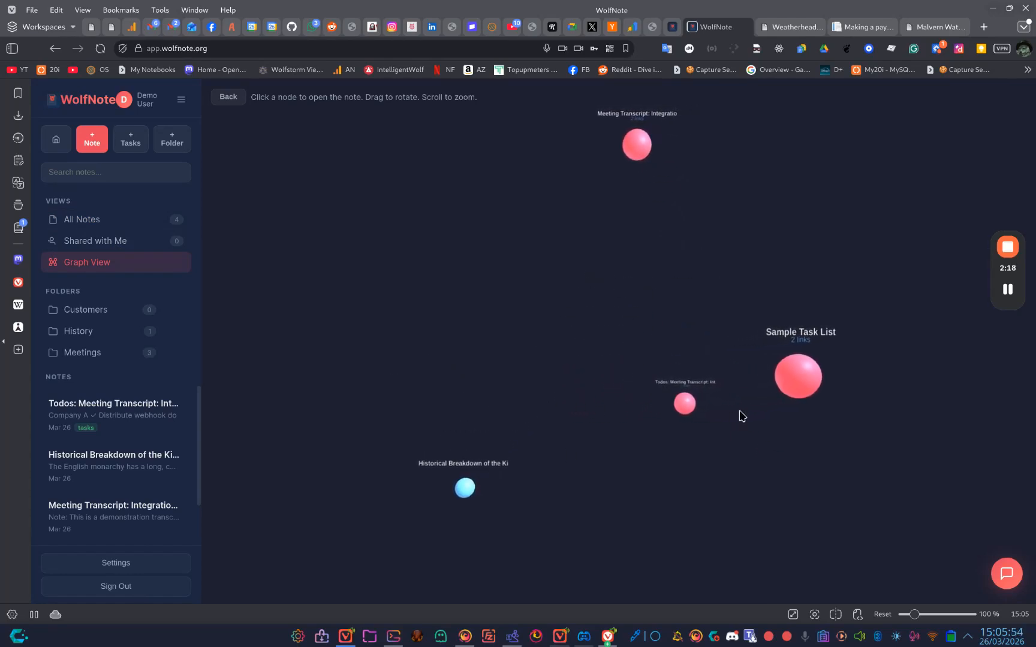
drag(673, 477, 423, 455)
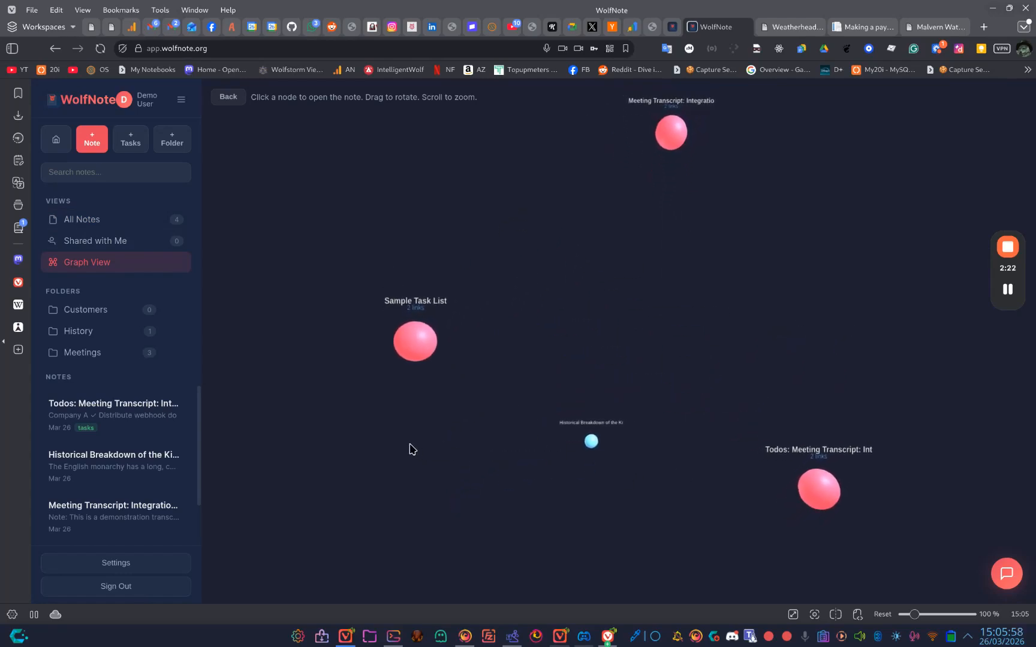
click(228, 97)
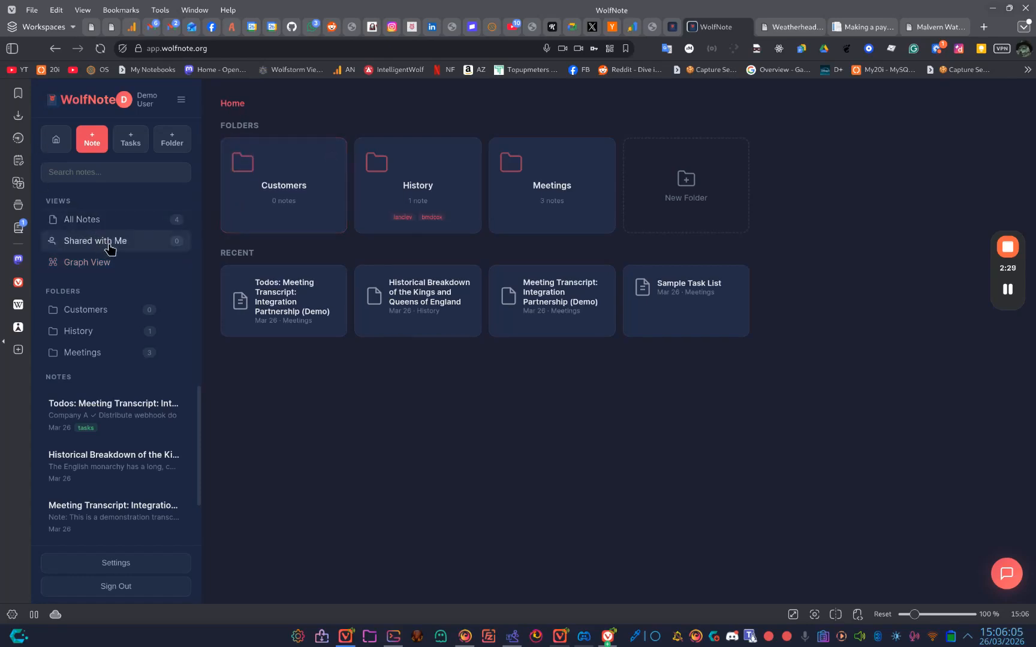
Create a new note titled "Demo Note" and place the cursor in its body
click(85, 142)
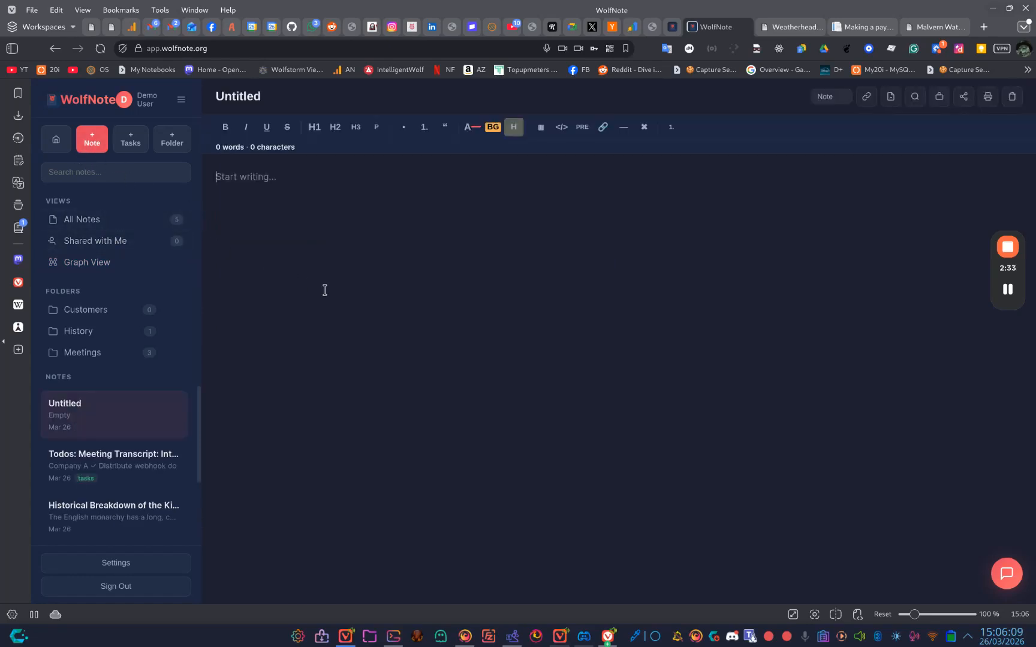
click(292, 96)
text(Demo Note)
click(334, 219)
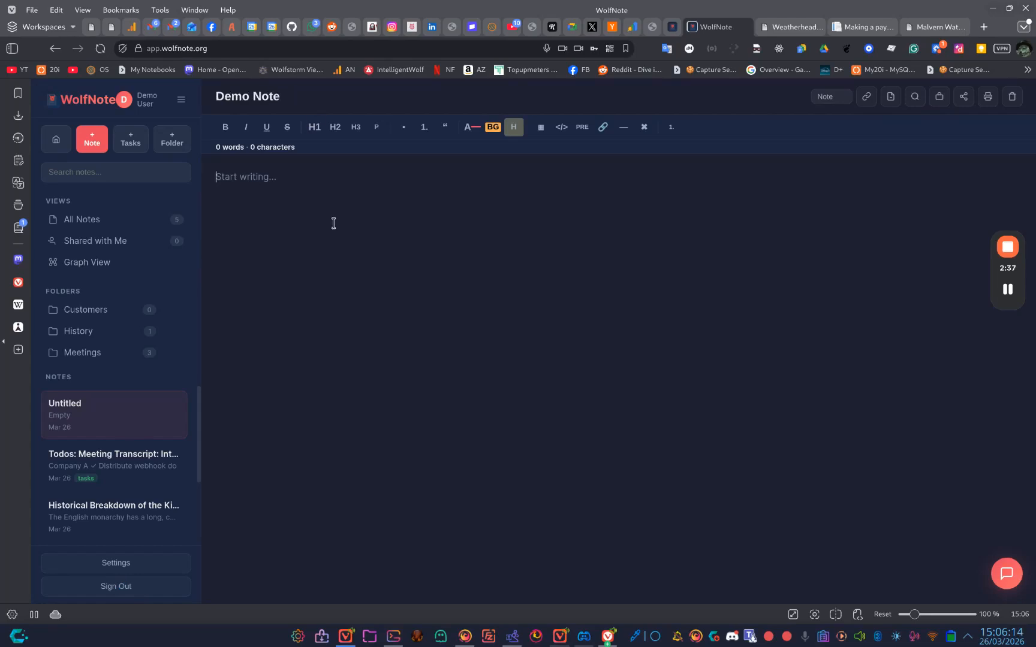
Ask the AI Assistant "tell me about the inaugartion of the archbishiop of canterbury yesterday"
click(1006, 573)
click(917, 531)
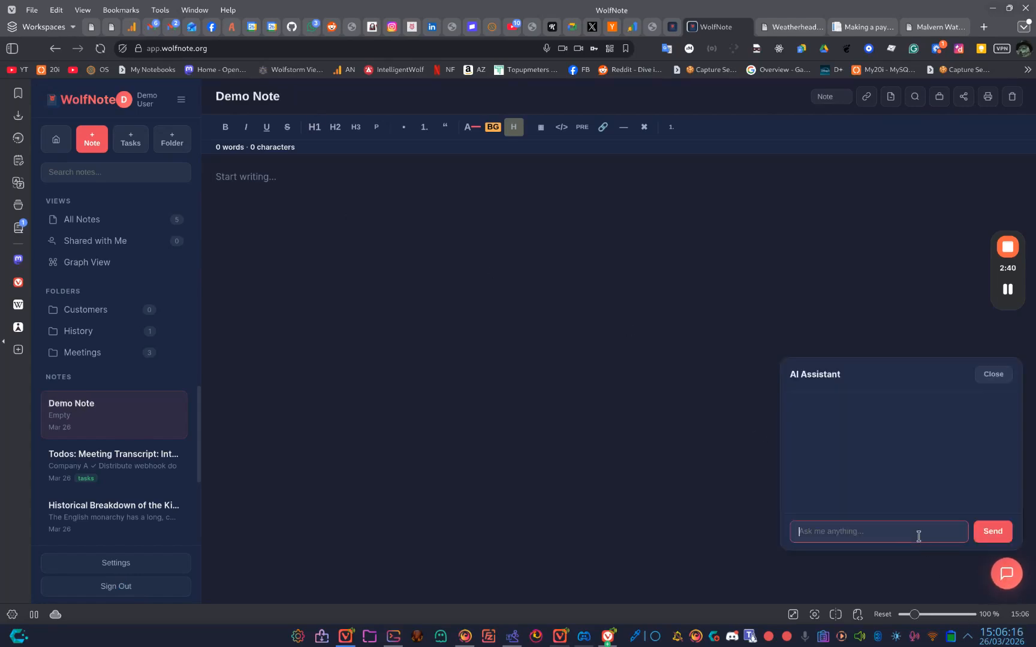
text(tell me about the inaugartion of the archbishio)
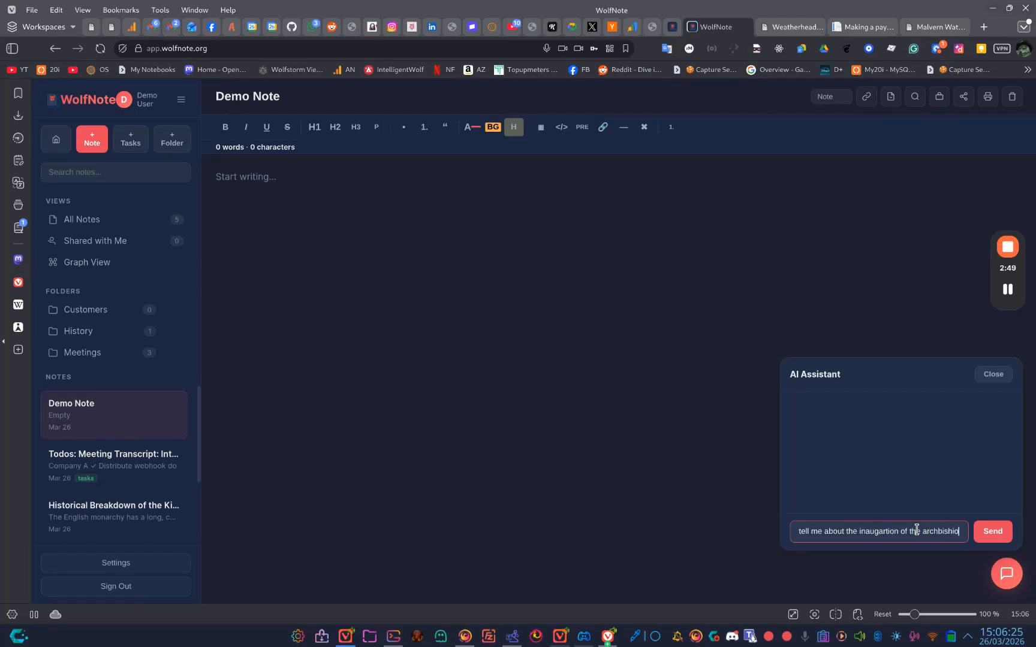
text(p of canterbury yesterday)
click(972, 533)
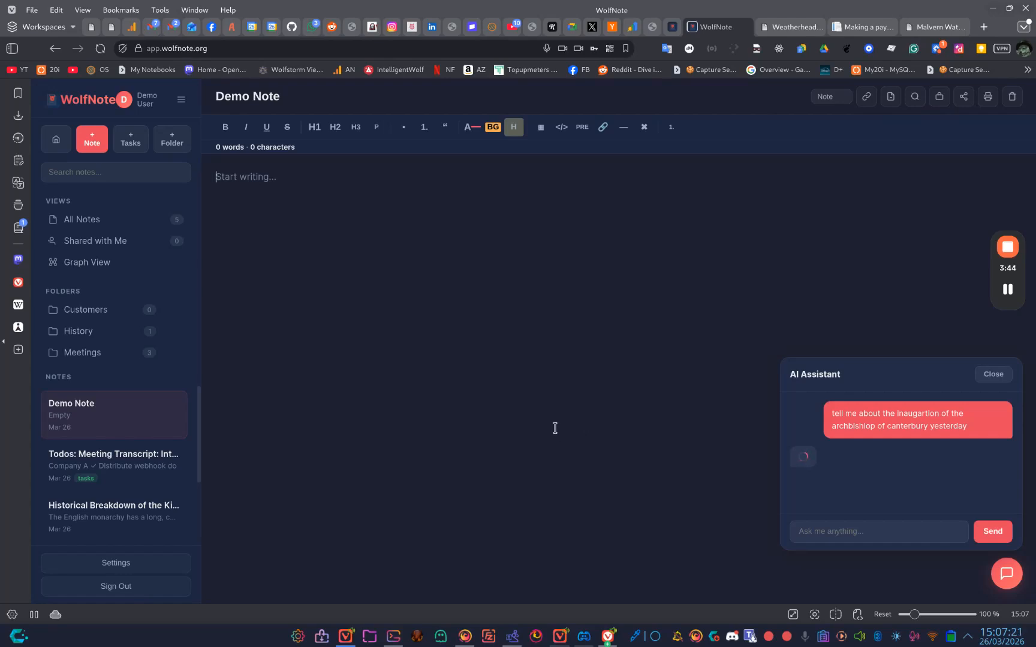
Write "this is a test" and, after a blank line, "word counts" in bold italics in the note body
text(this is a test)
key(Return)
key(Return)
text(word counts)
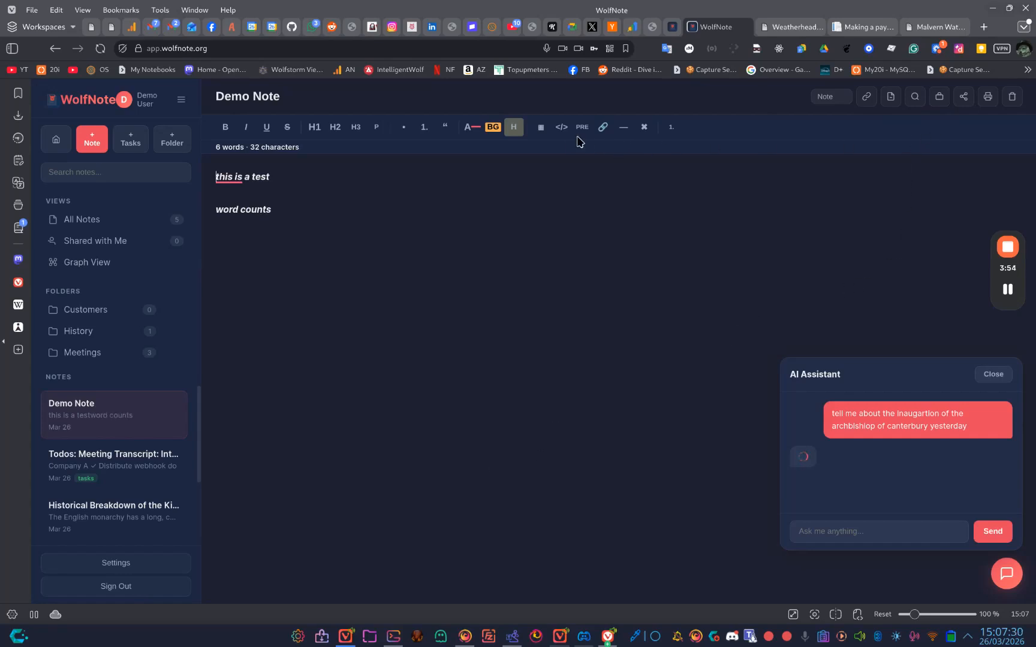
Toggle a numbered list on the first line on and off, and clear all text from the note body
click(424, 127)
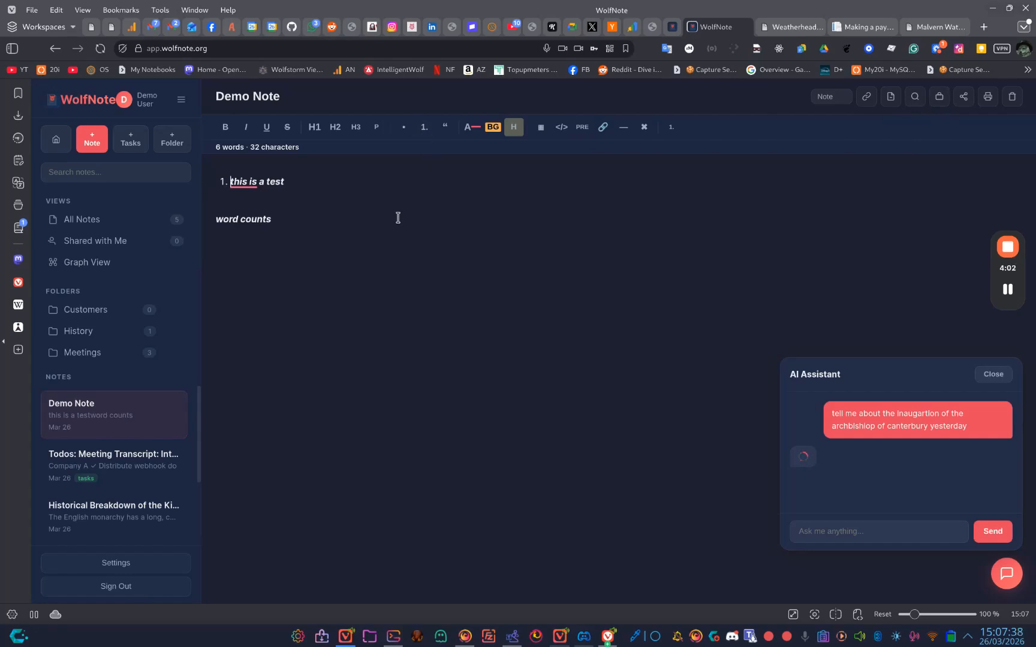
click(426, 127)
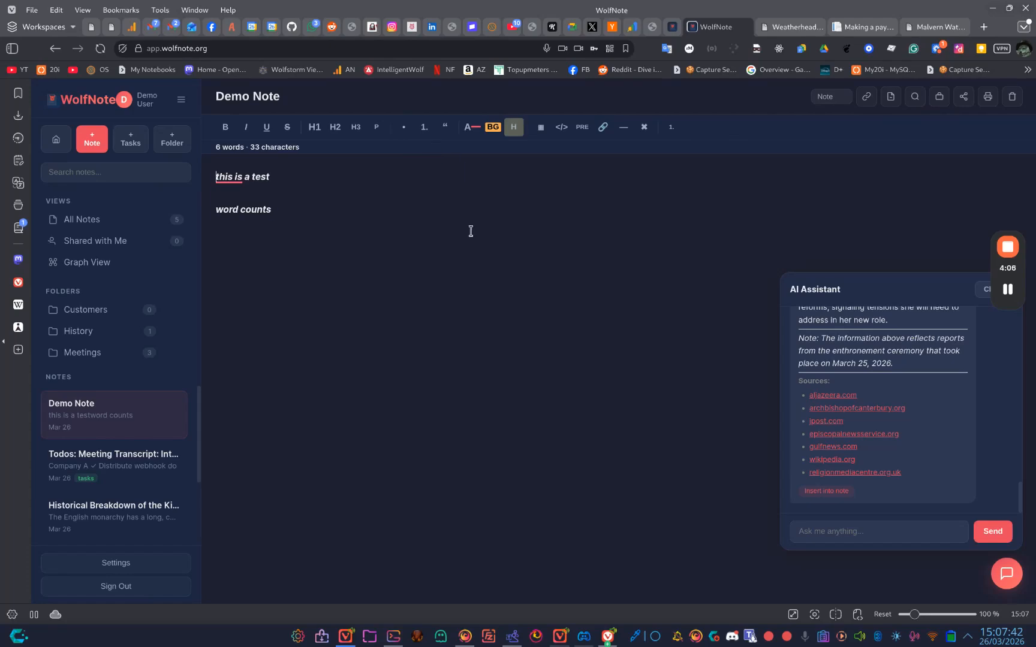
key(ctrl+a)
key(BackSpace)
Skim the AI Assistant's answer, insert it into the Demo Note and close the assistant
scroll(881, 453, up, 10)
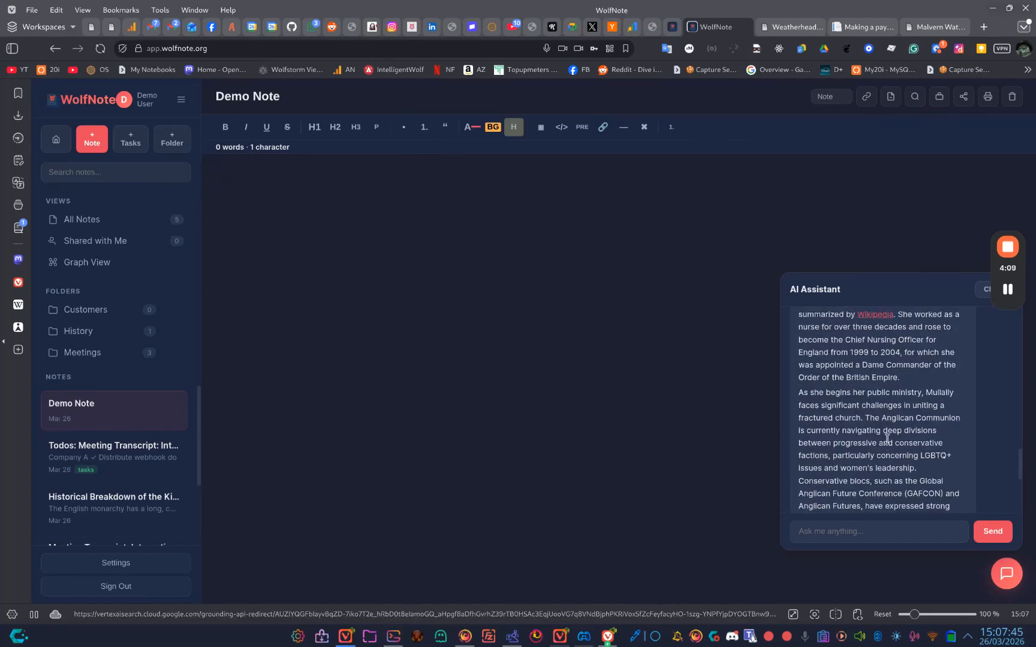
scroll(892, 437, down, 10)
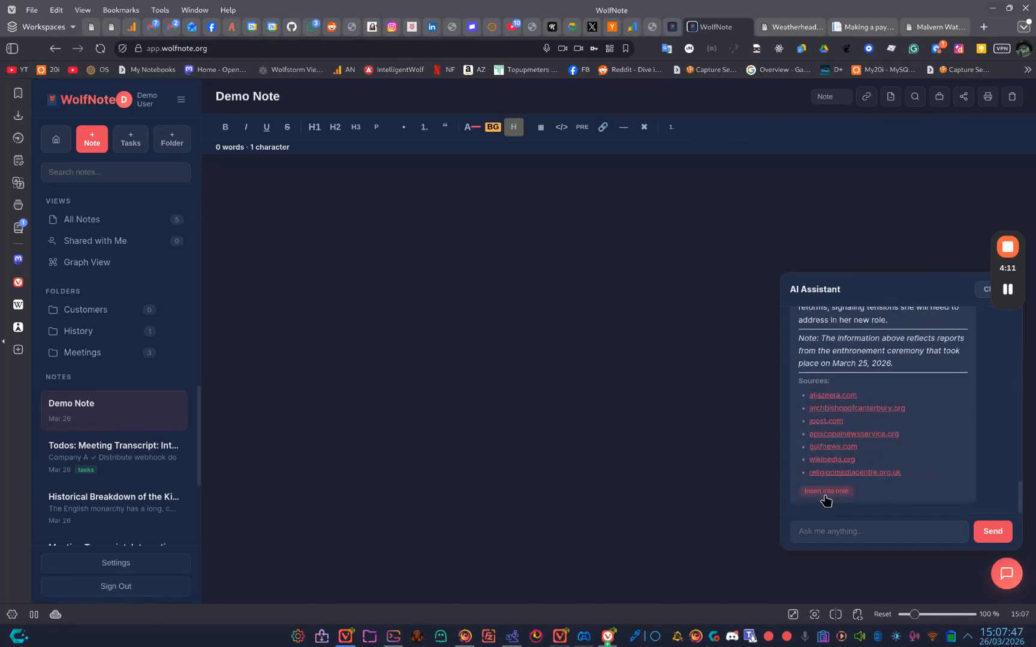
click(825, 497)
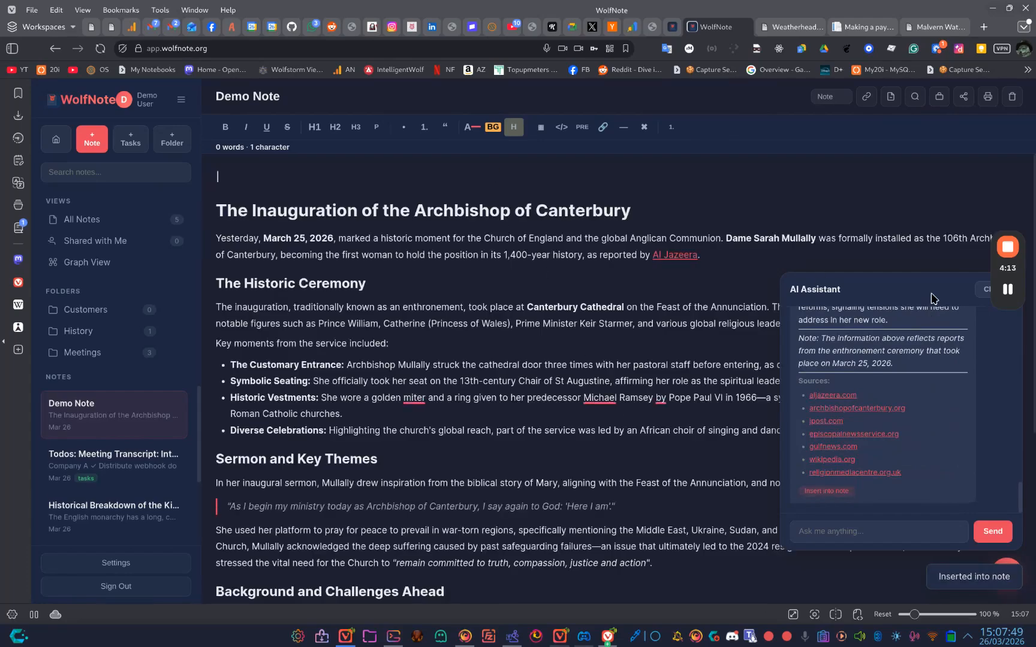
click(983, 290)
Review the inserted article through to its list of sources and return to the start of the note
scroll(649, 294, down, 5)
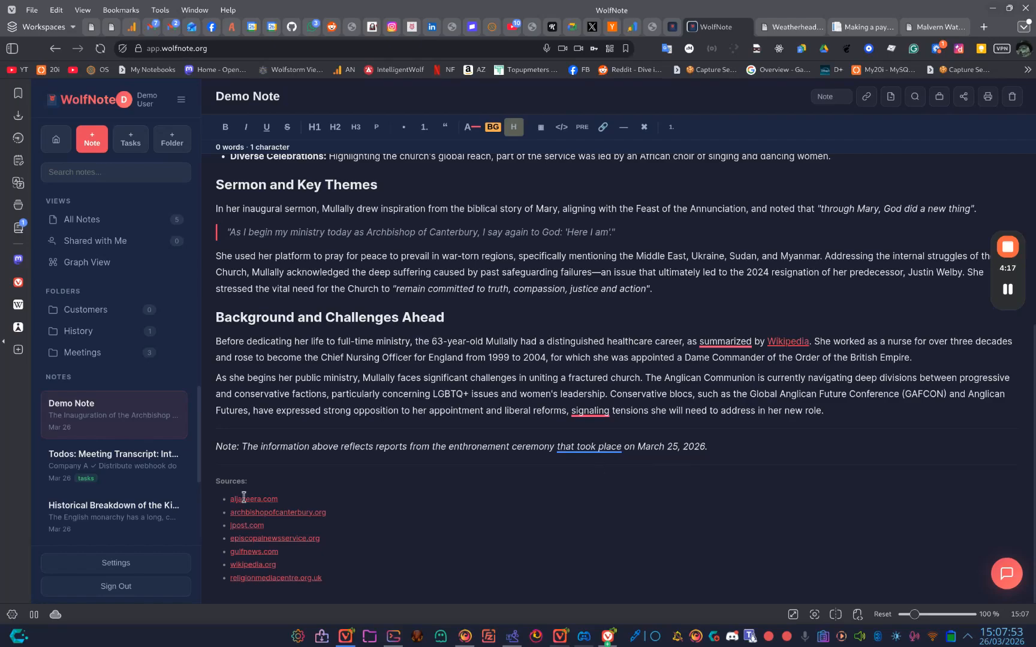
scroll(516, 522, up, 2)
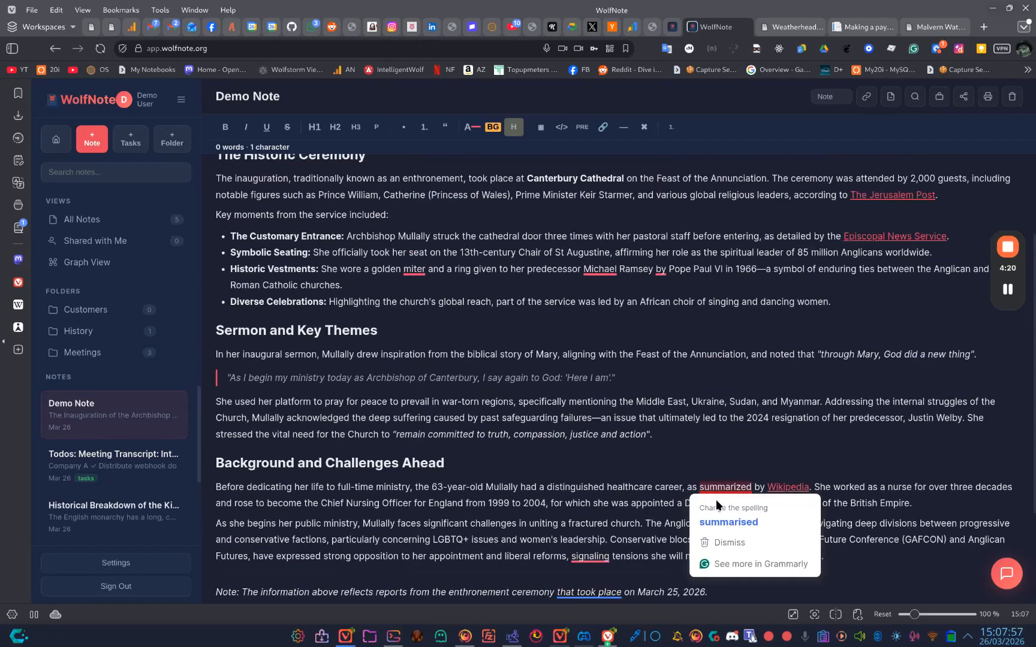
click(717, 507)
scroll(569, 419, up, 2)
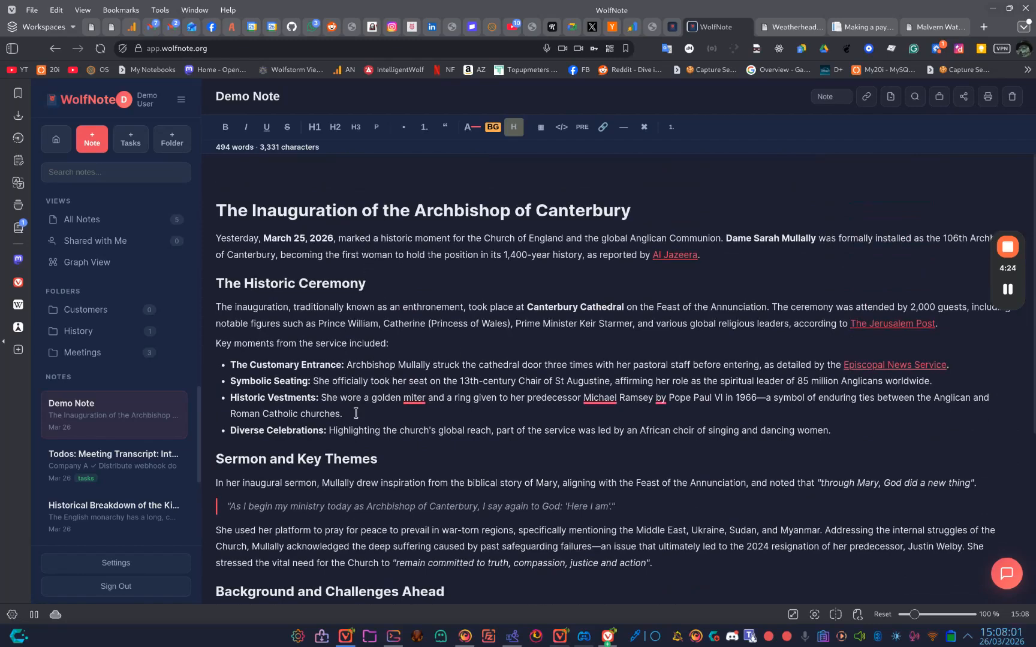
Cut the heading "The Inauguration of the Archbishop of Canterbury" from the note body and make it the note's title
triple_click(369, 210)
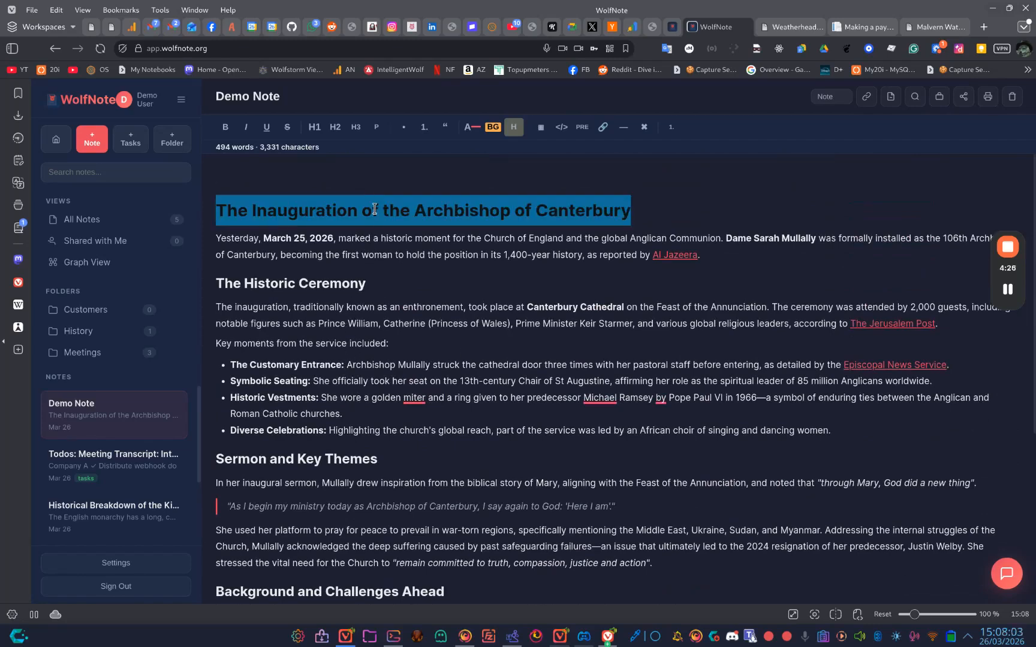
right_click(375, 214)
click(411, 276)
triple_click(346, 97)
key(ctrl+v)
Delete the empty lines above the article's first paragraph and look over the cleaned-up note
click(354, 167)
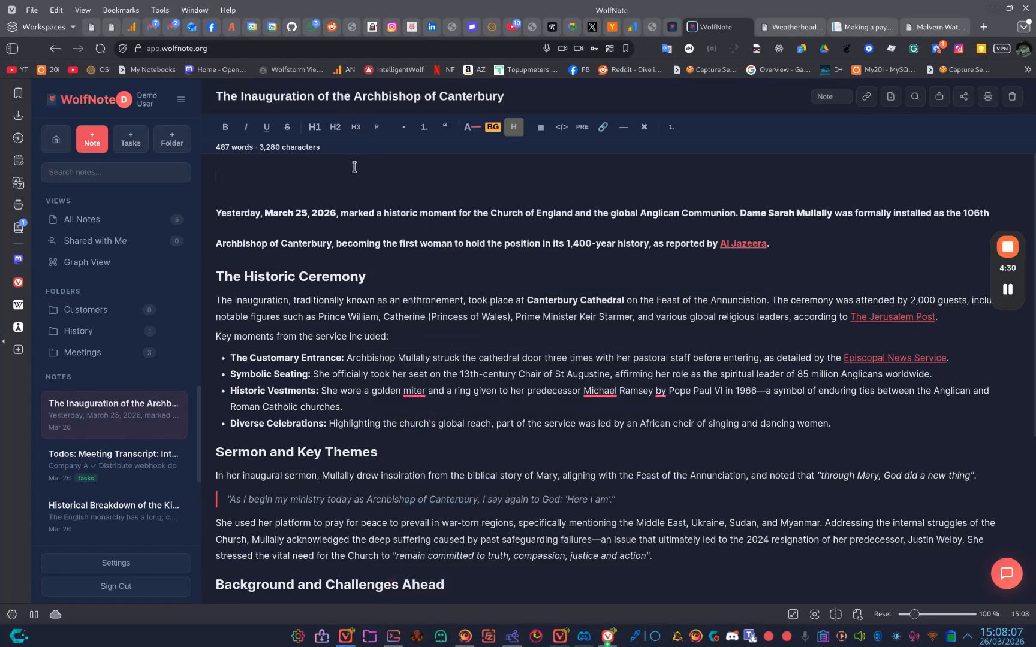
key(Delete)
key(Delete)
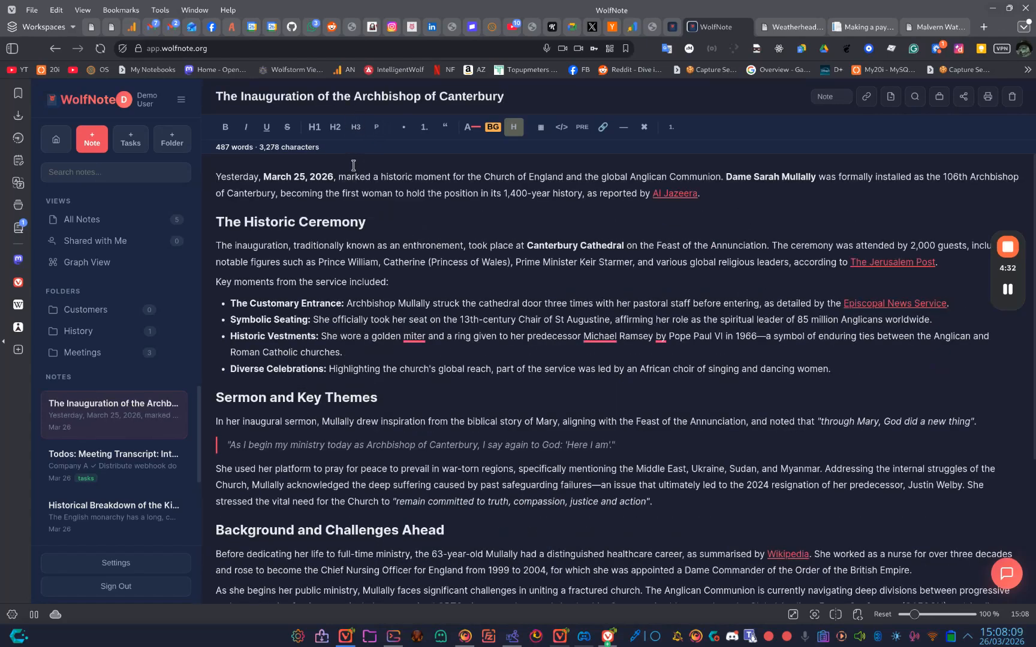
scroll(540, 240, down, 5)
scroll(600, 228, up, 5)
click(619, 222)
Move the note "The Inauguration of the Archbishop of Canterbury" into the History folder from the list of all notes
click(56, 144)
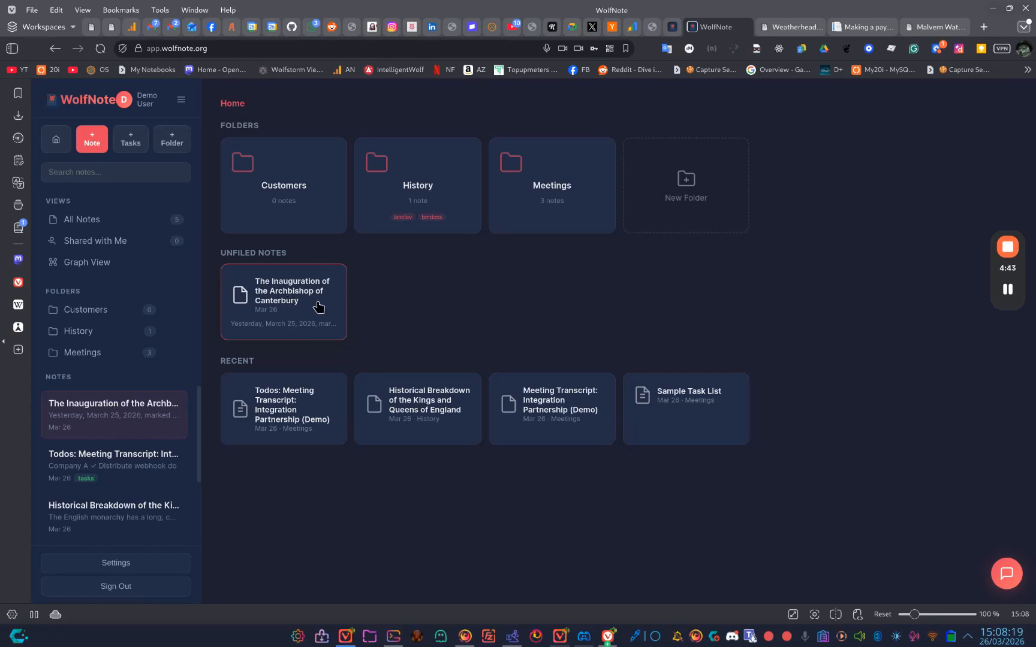
click(126, 220)
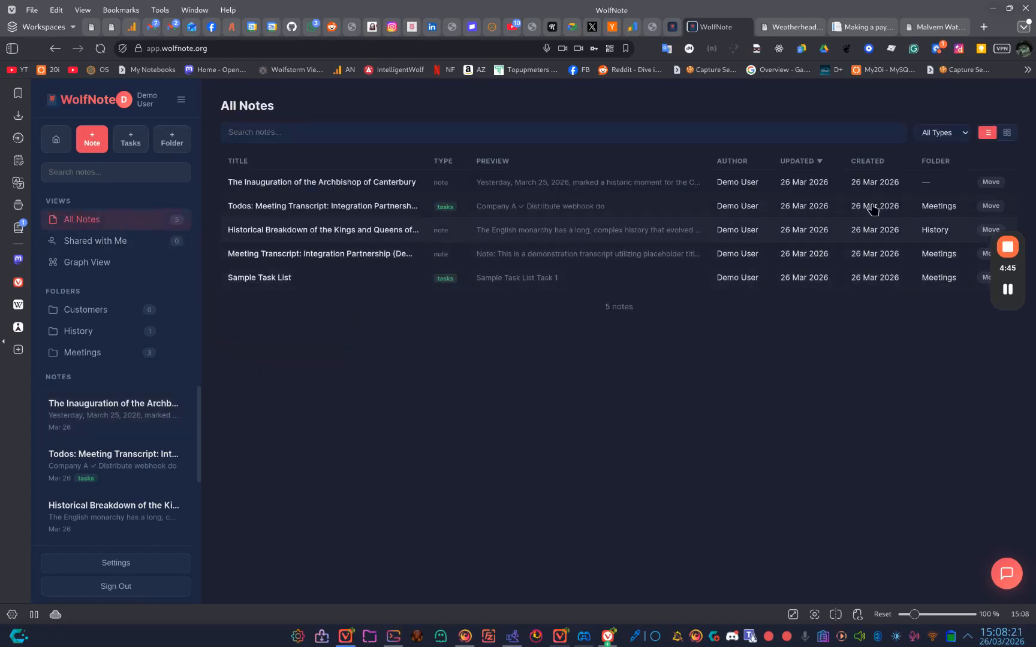
click(991, 181)
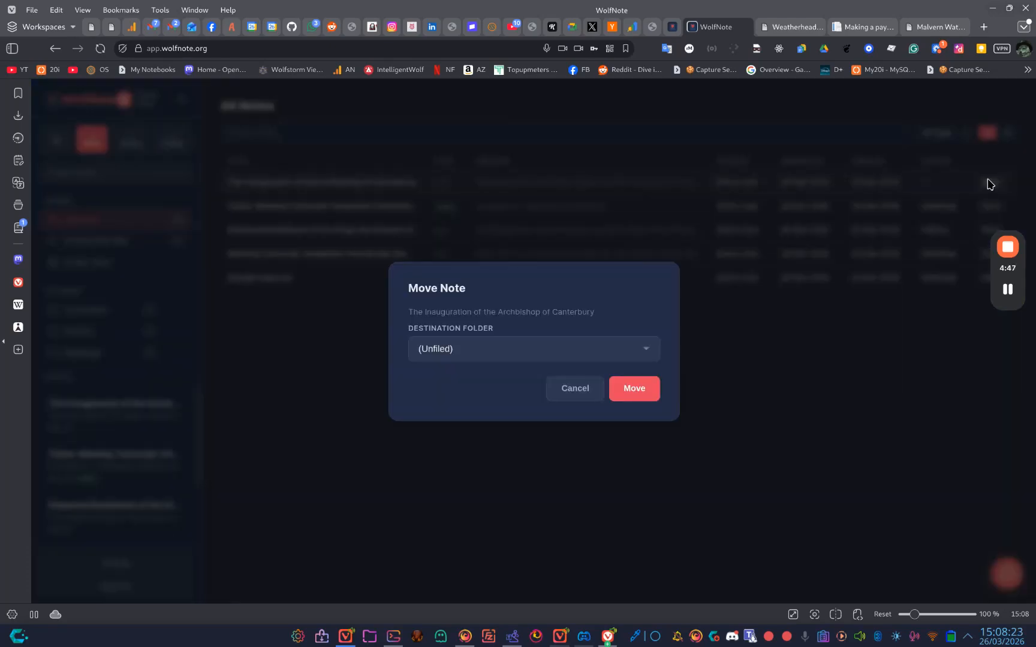
click(578, 349)
click(553, 399)
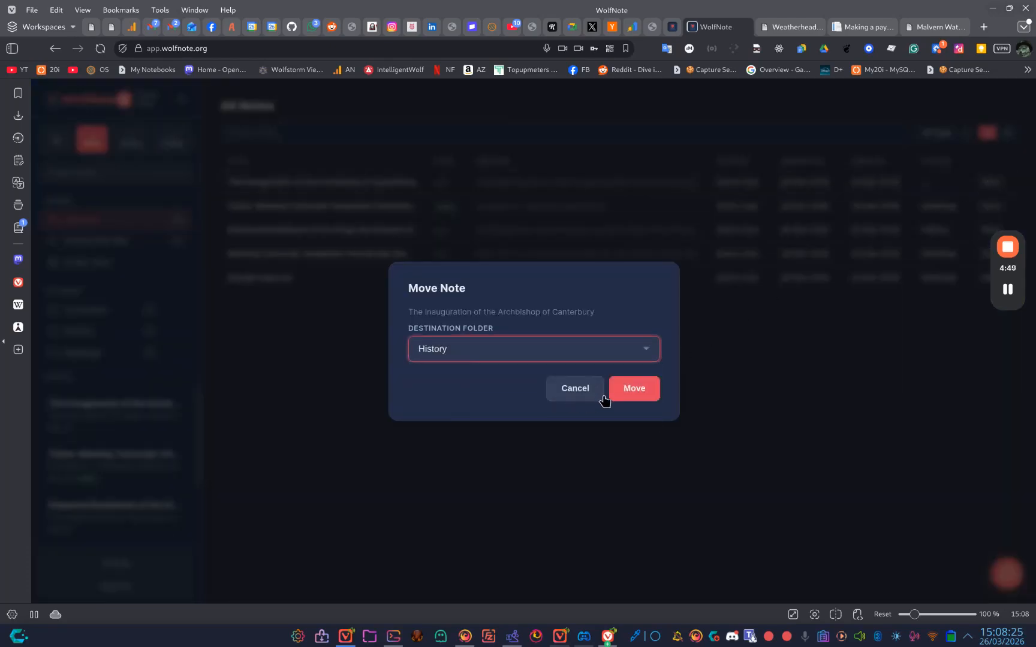
click(628, 396)
Return to the home view and create a new note inside the Meetings folder
click(56, 139)
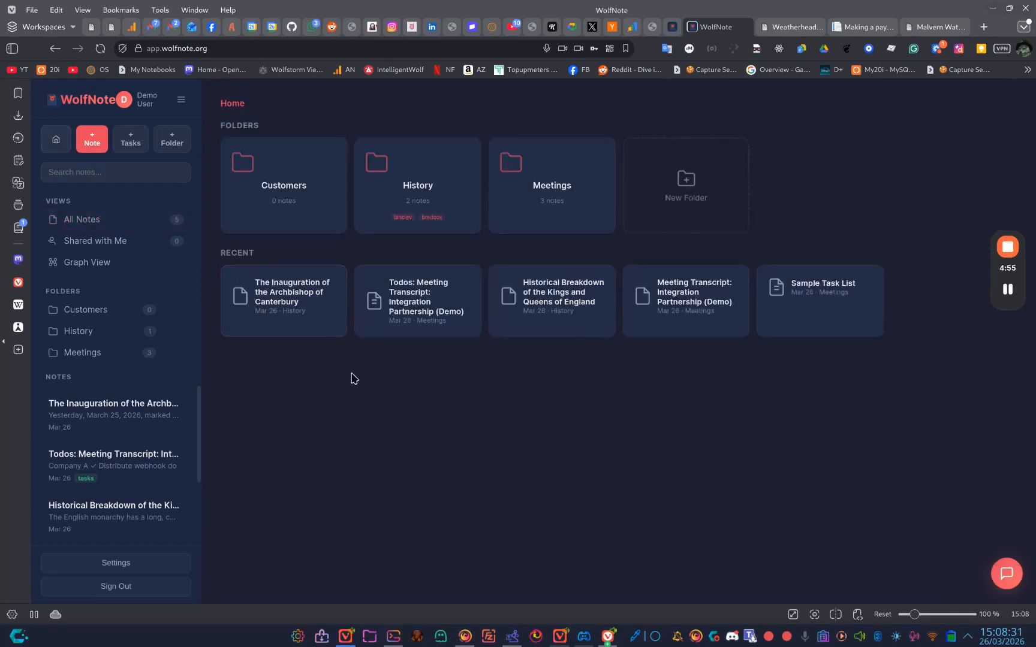
click(514, 213)
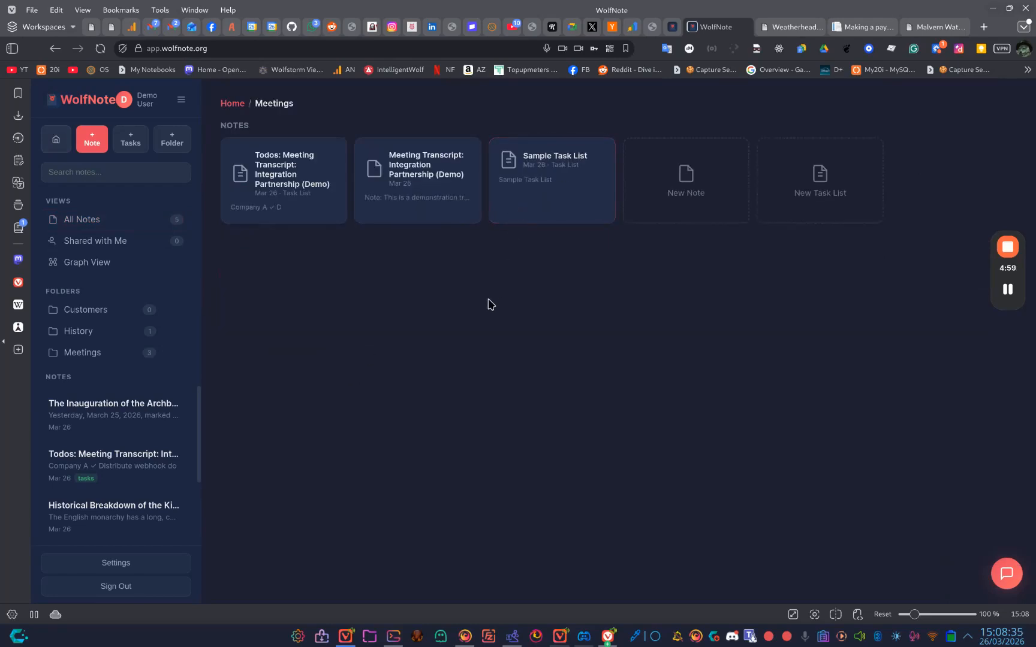
click(685, 209)
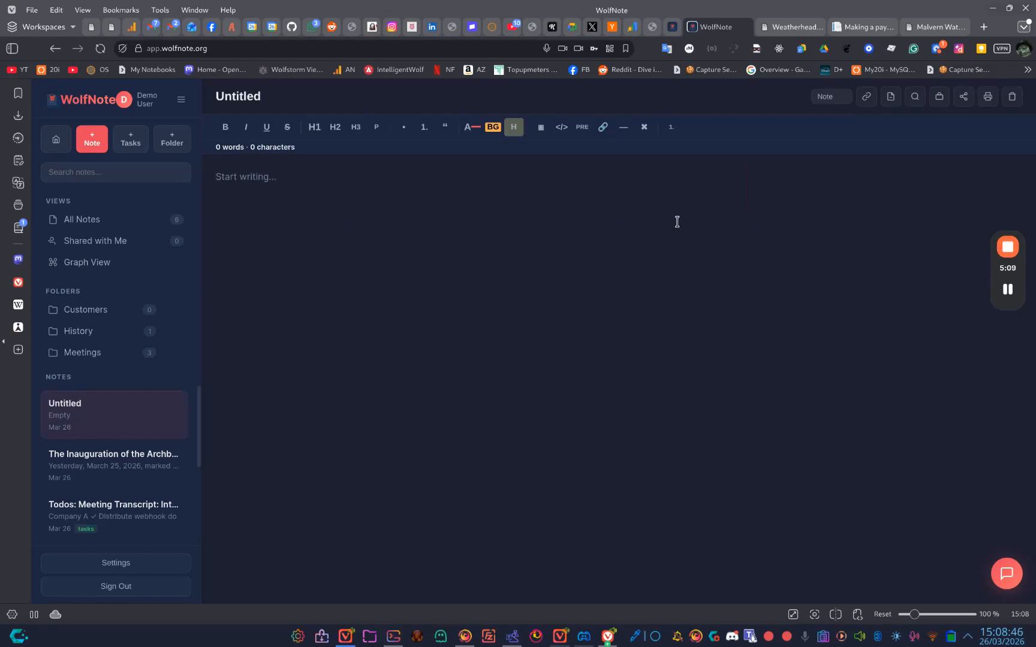
Switch to another browser tab, go to loom.com, open the video "Standup - March 26, 2026" and copy its transcript
click(941, 26)
click(539, 50)
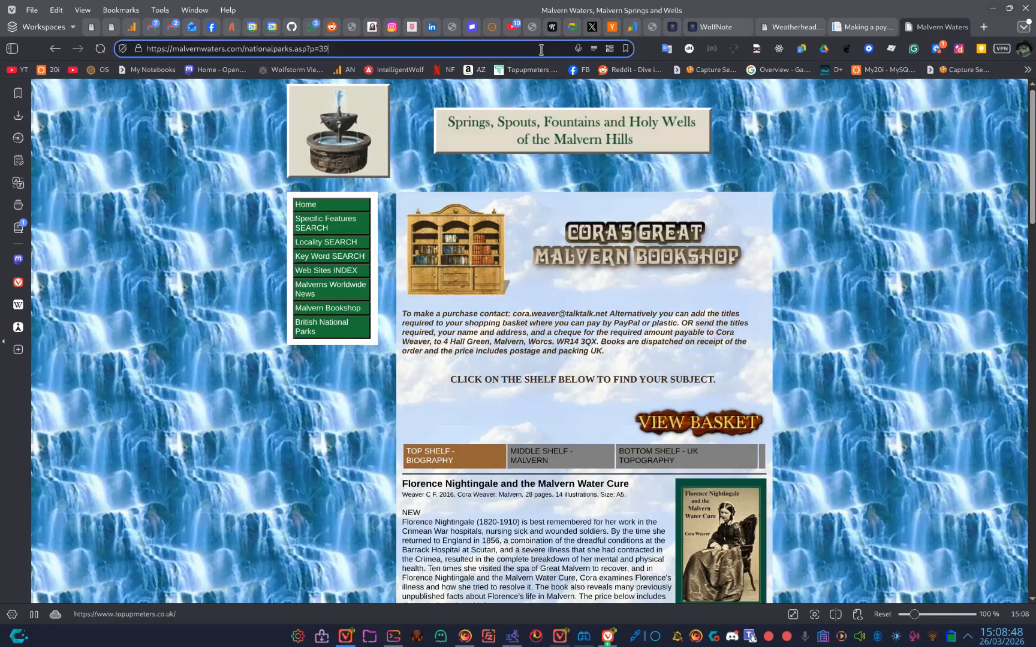
text(loom.com)
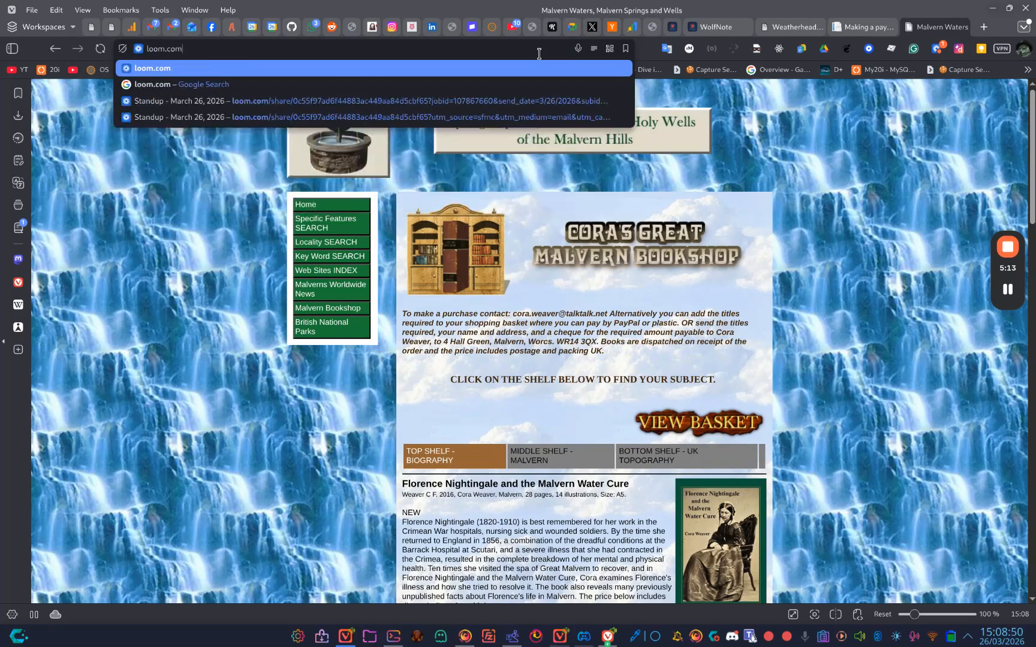
key(Return)
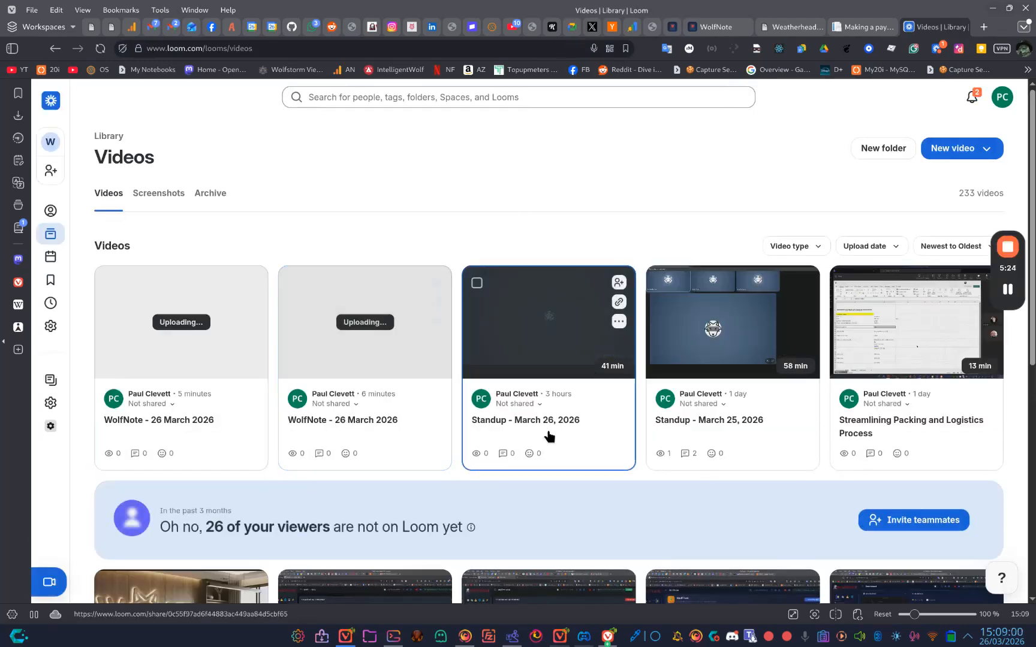
click(549, 433)
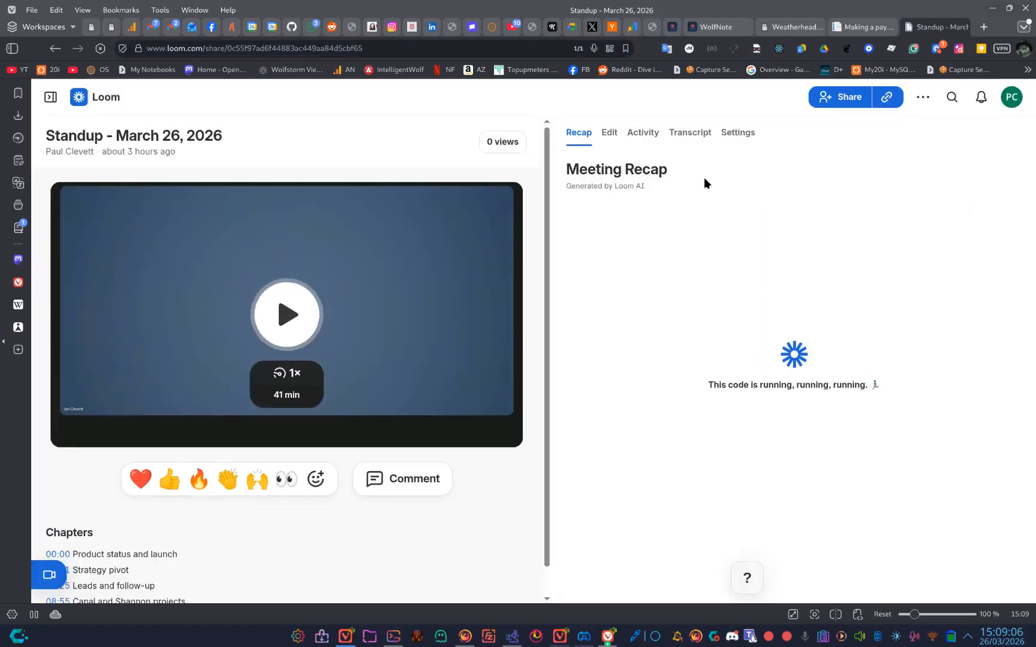
click(692, 135)
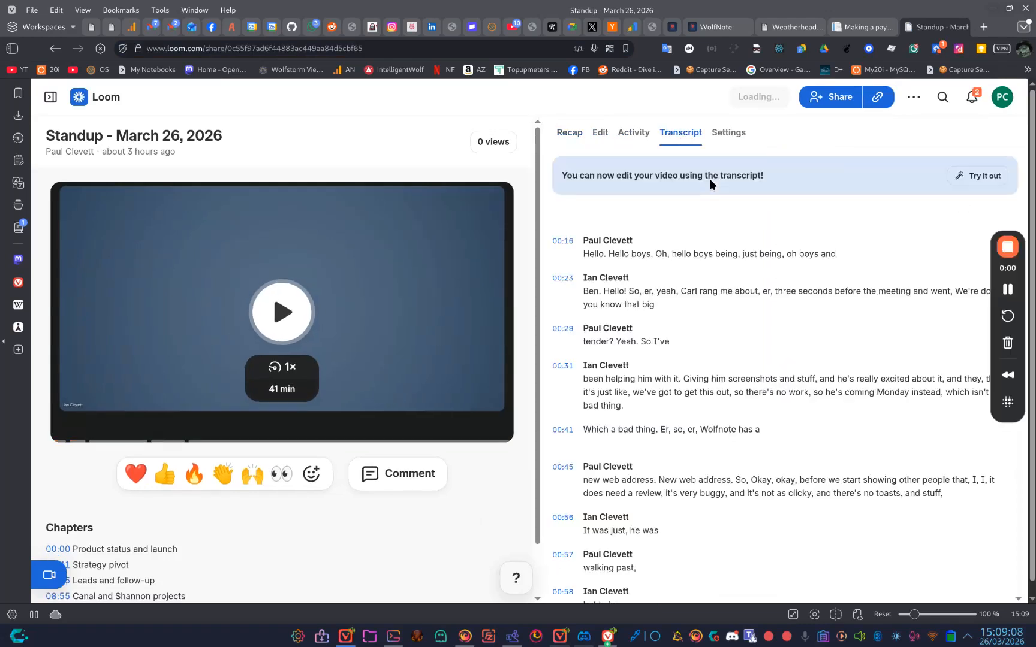
click(585, 216)
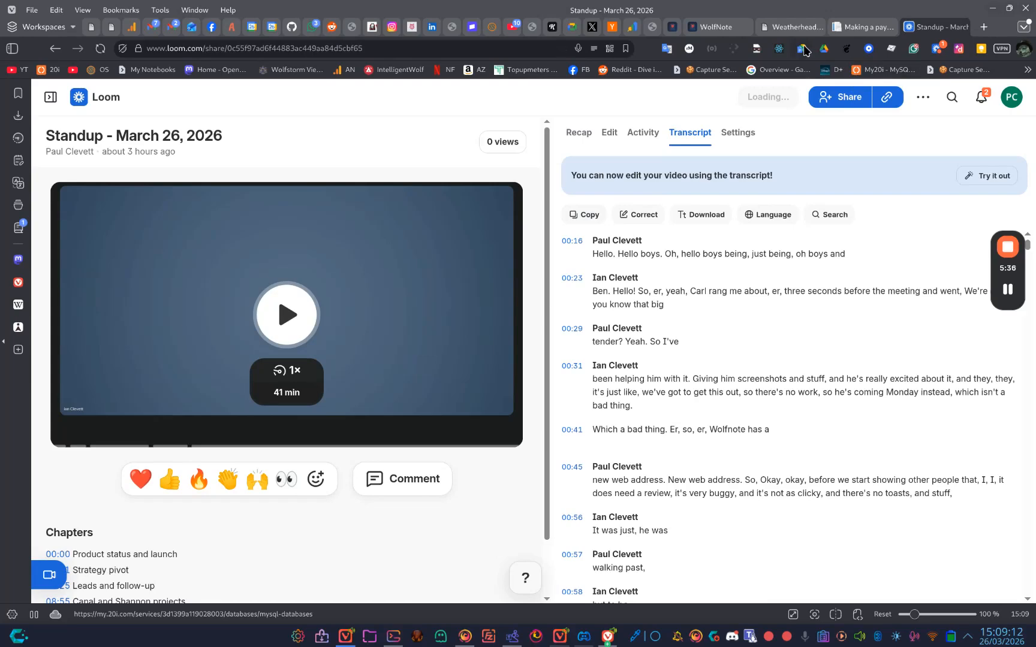
Switch back to WolfNote, paste the meeting transcript into the untitled note and skim through it
click(733, 26)
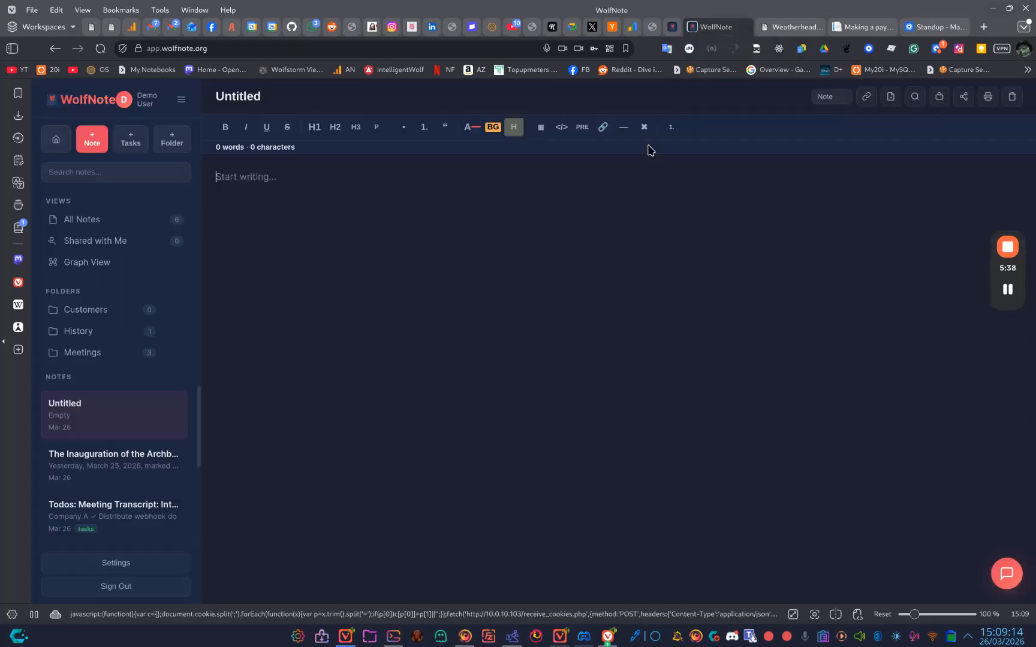
right_click(602, 211)
click(693, 306)
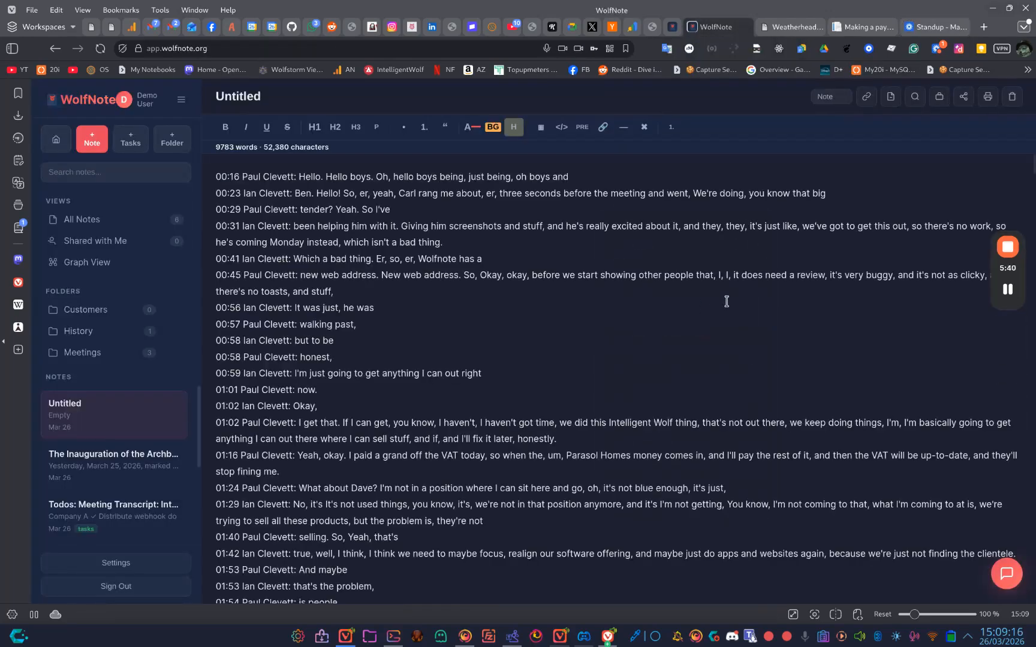
scroll(722, 274, down, 20)
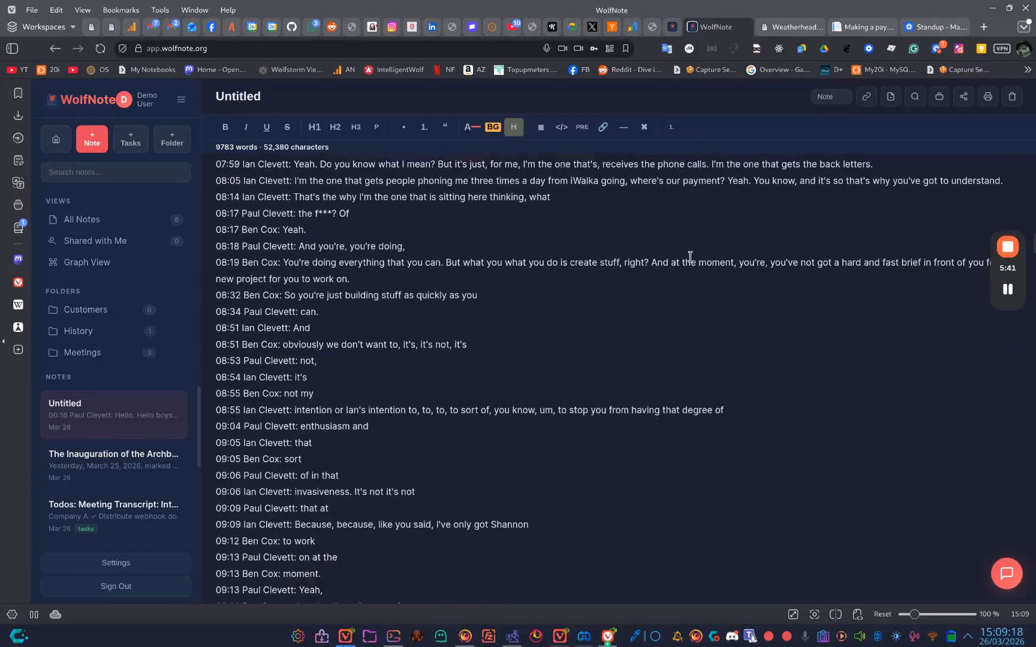
scroll(689, 261, down, 5)
scroll(693, 267, up, 20)
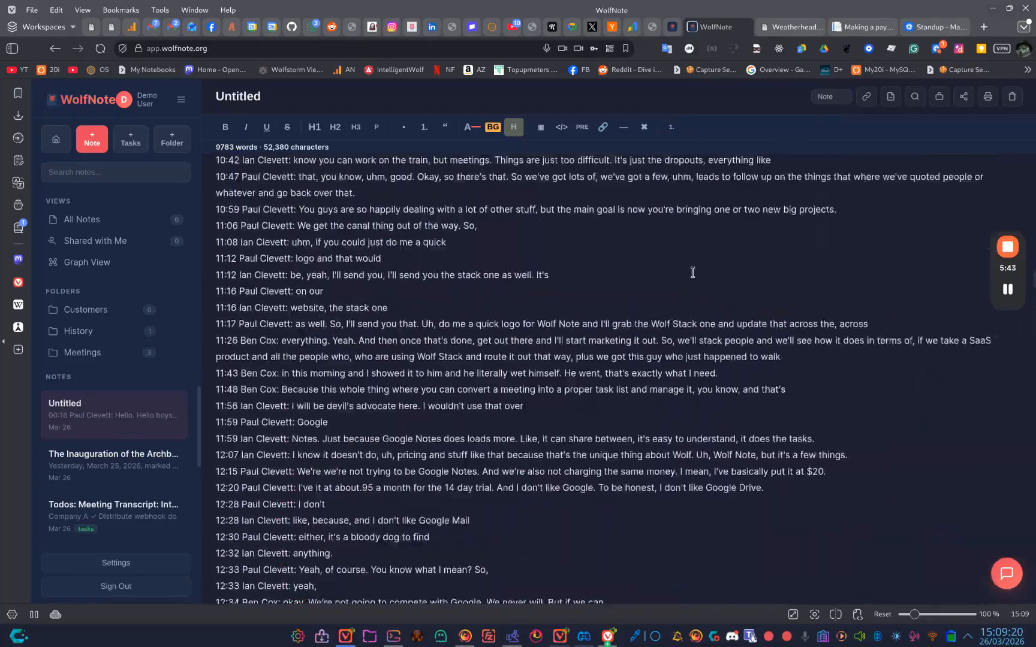
scroll(695, 273, up, 20)
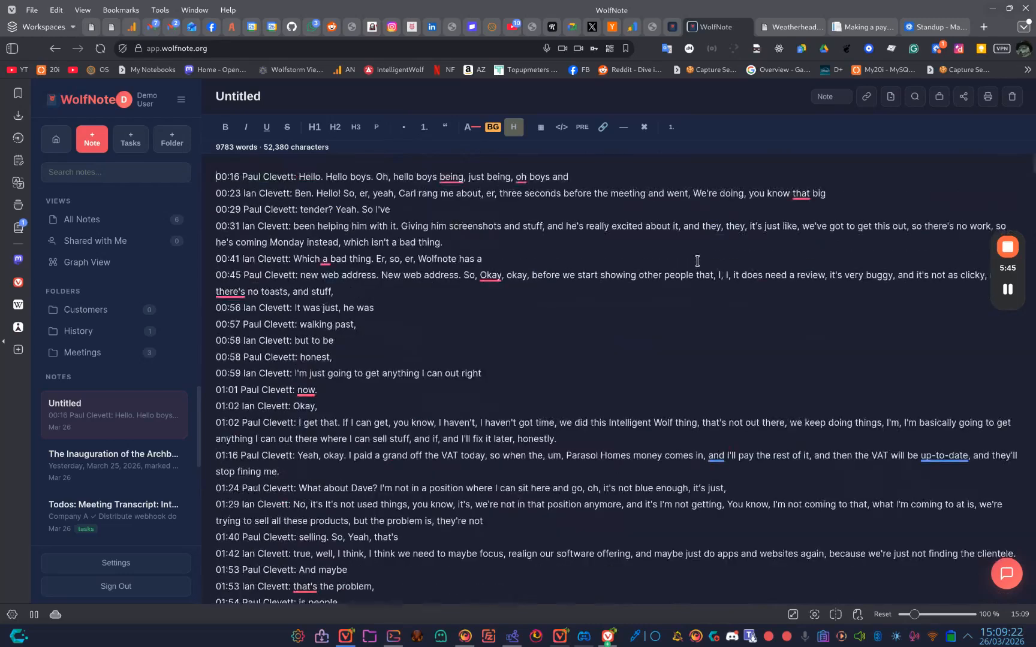
Extract the action items from the transcript with the AI Todo Extractor and save them as a task list note
click(939, 97)
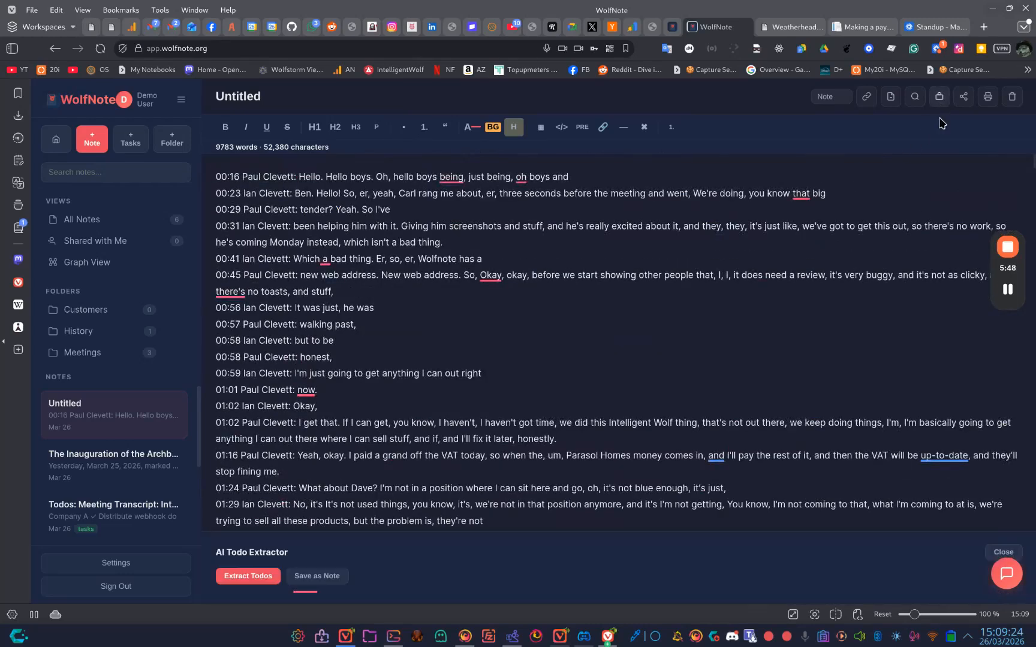
click(248, 576)
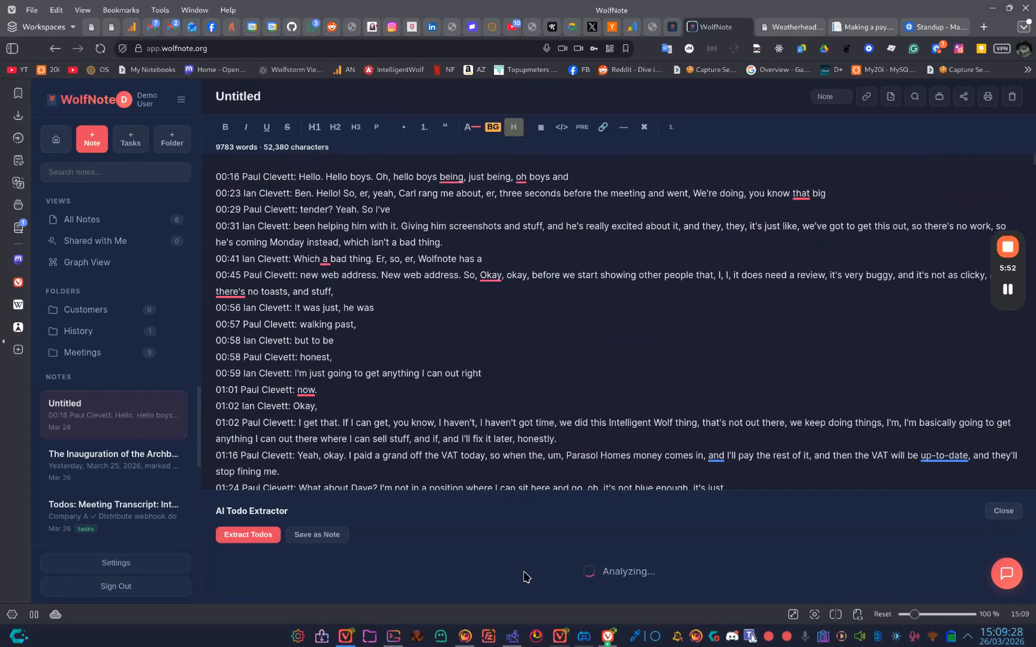
scroll(565, 394, down, 3)
scroll(564, 393, up, 3)
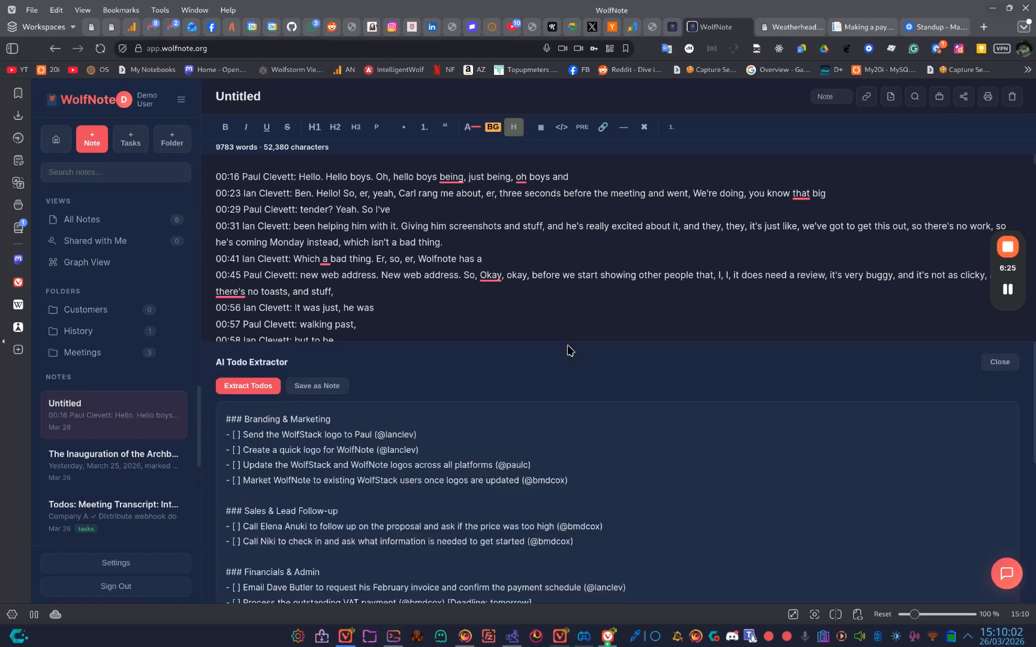
click(256, 385)
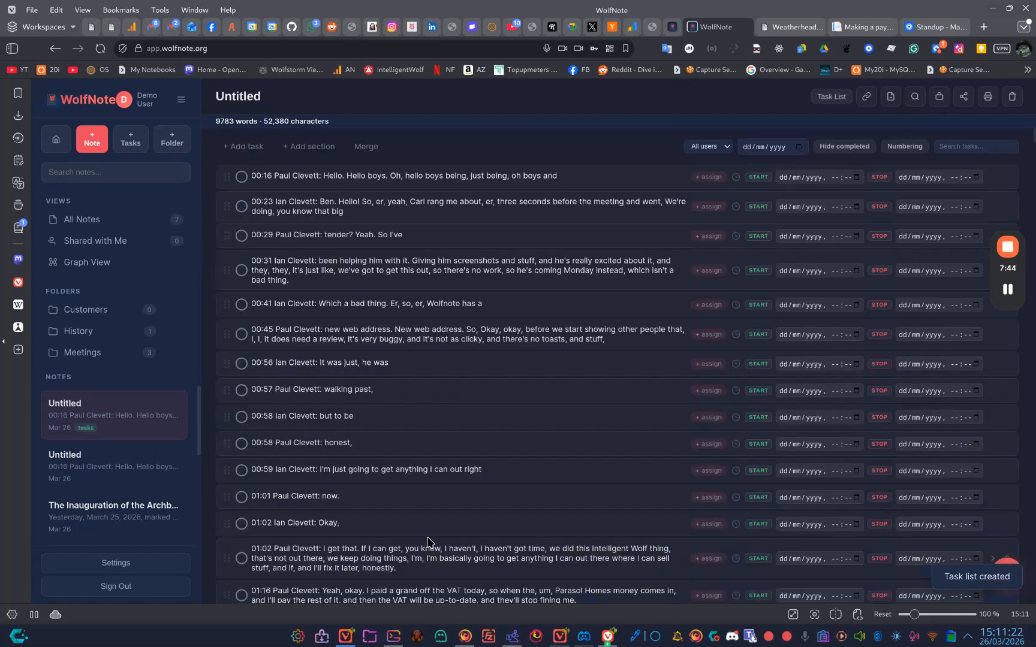
Open the newly created todo list and examine its sections, tasks, assignees and deadlines
click(130, 428)
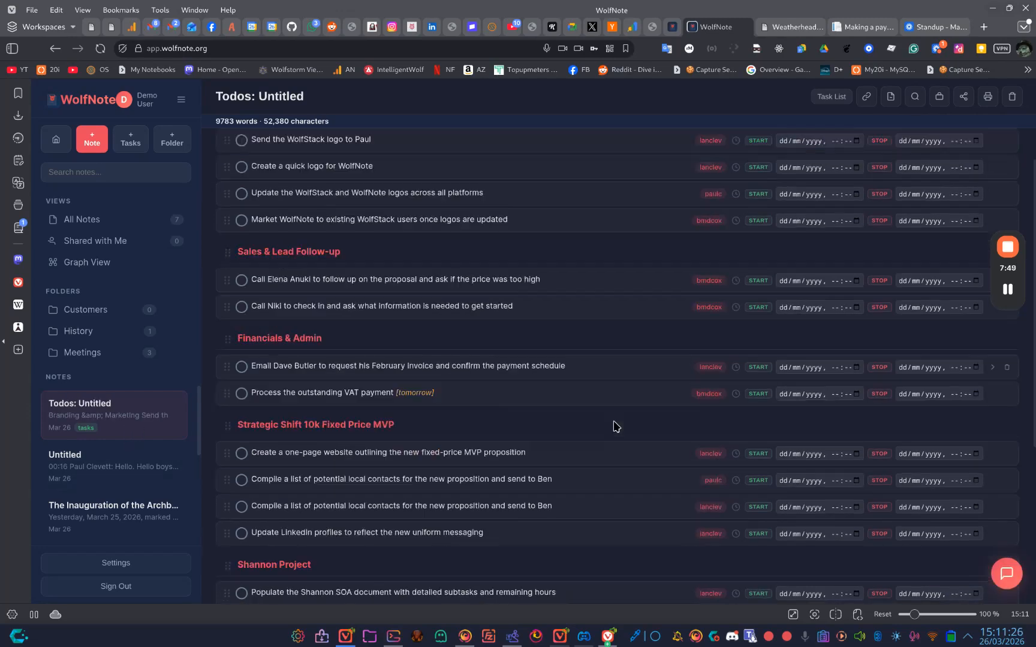
scroll(615, 425, down, 5)
scroll(618, 426, up, 5)
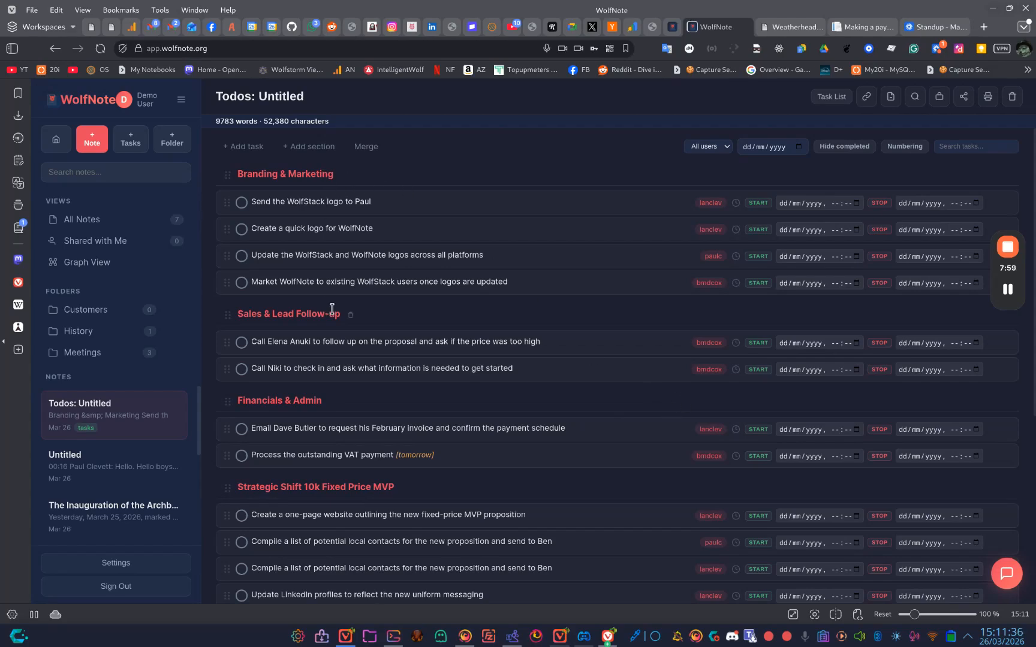
scroll(353, 451, down, 2)
scroll(354, 449, down, 2)
scroll(360, 448, up, 5)
scroll(704, 423, down, 4)
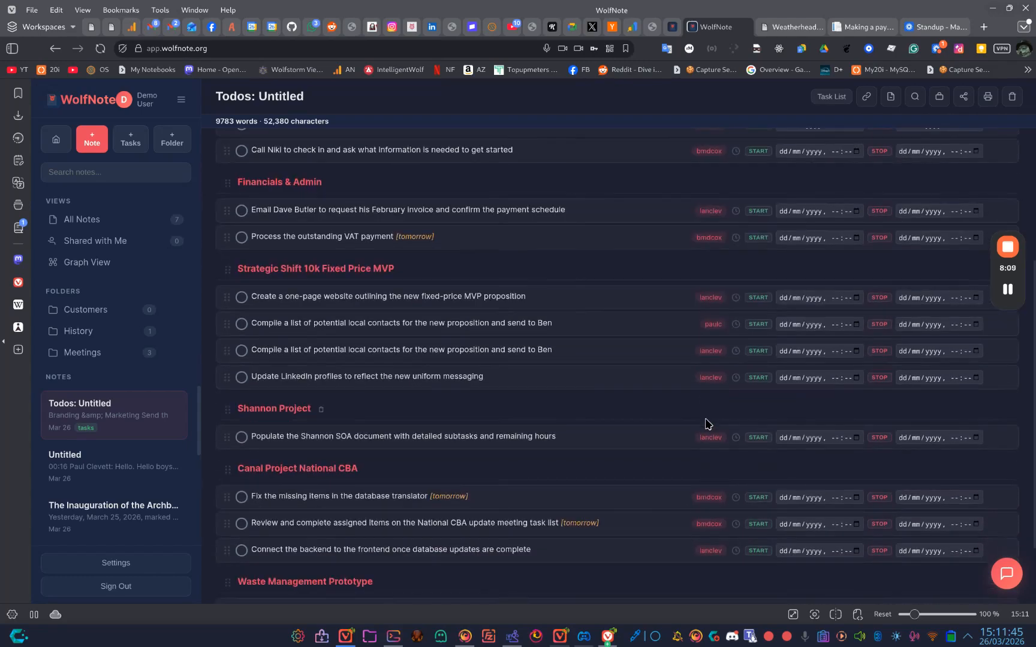
Reassign the second Sales & Lead Follow-up task to the first listed teammate and nest it under the task above
scroll(585, 346, up, 3)
click(708, 296)
click(719, 333)
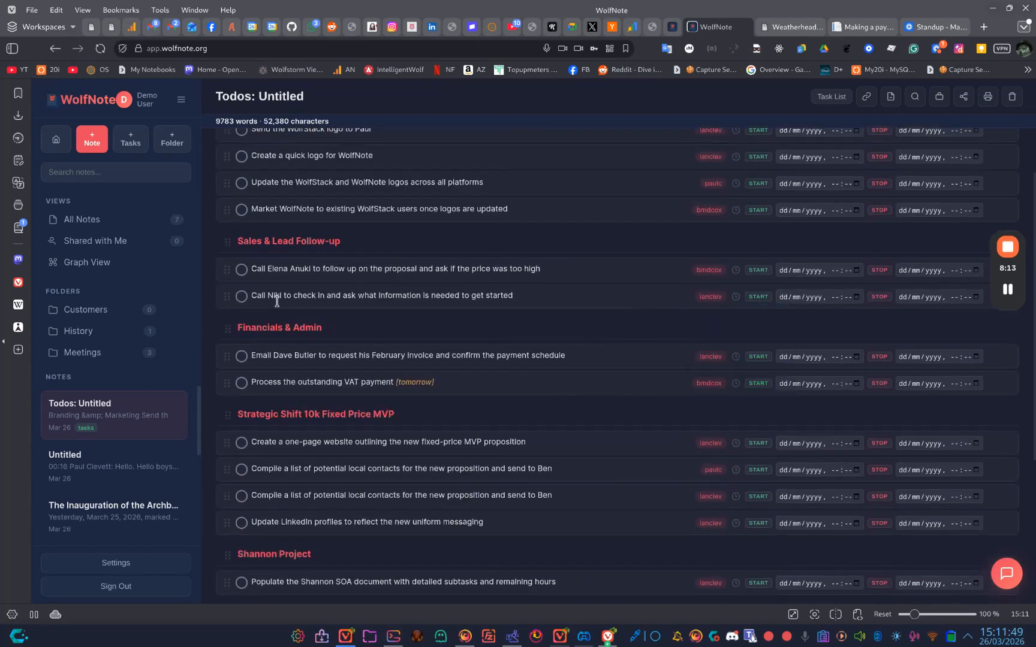
drag(227, 297, 247, 297)
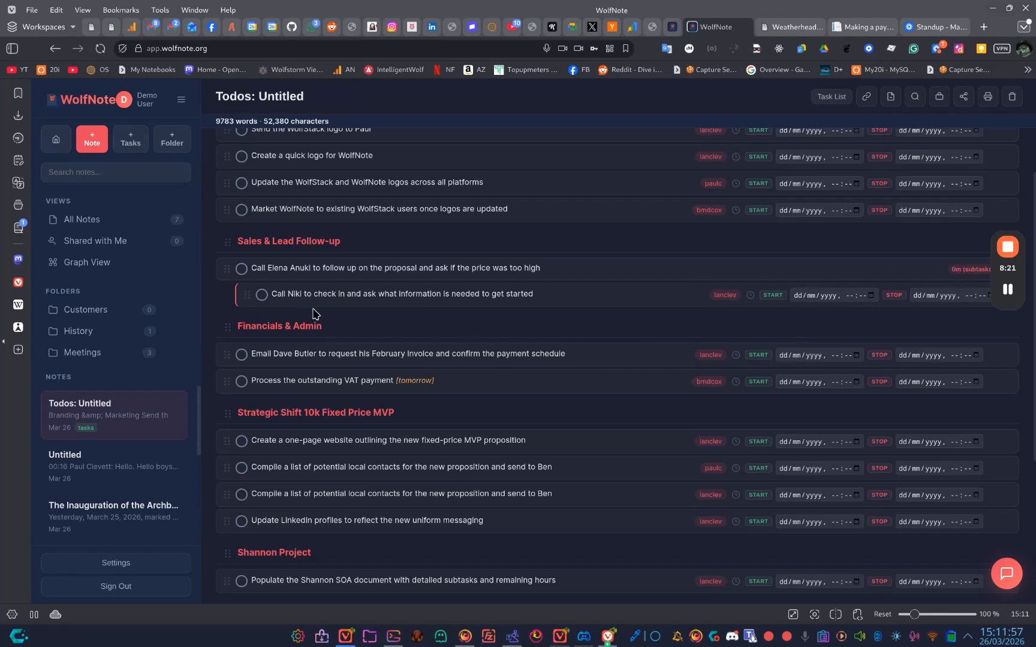
Add a blank task at the end of the list and move it under the first Sales & Lead Follow-up task as its second subtask
scroll(309, 372, down, 4)
click(252, 586)
drag(226, 573, 243, 305)
scroll(236, 531, up, 3)
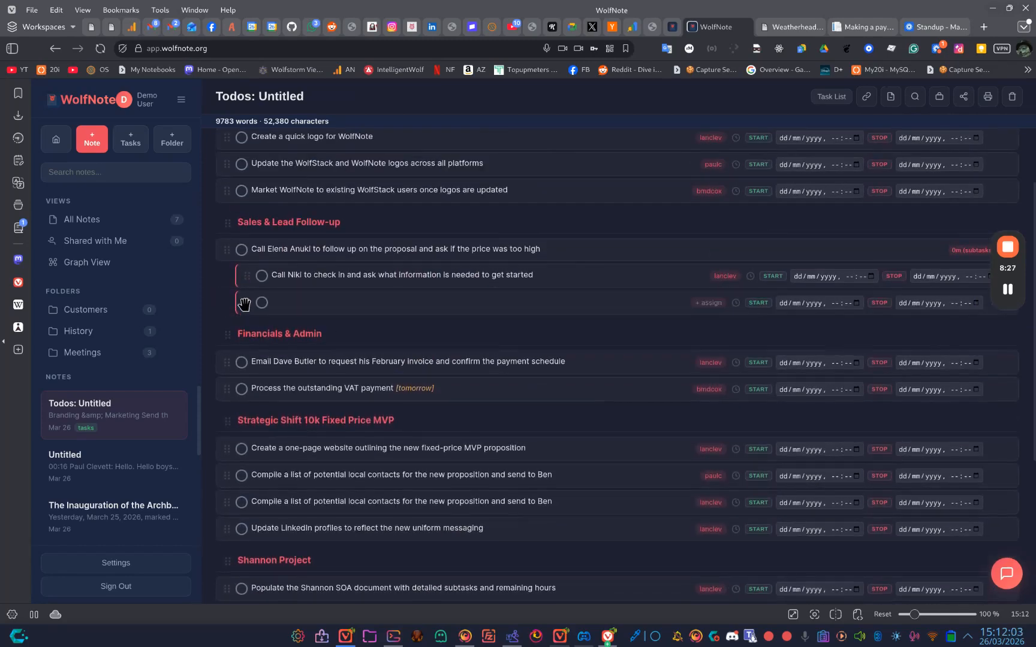
Name the blank subtask as a call to a contact and assign it to the first listed teammate
click(307, 305)
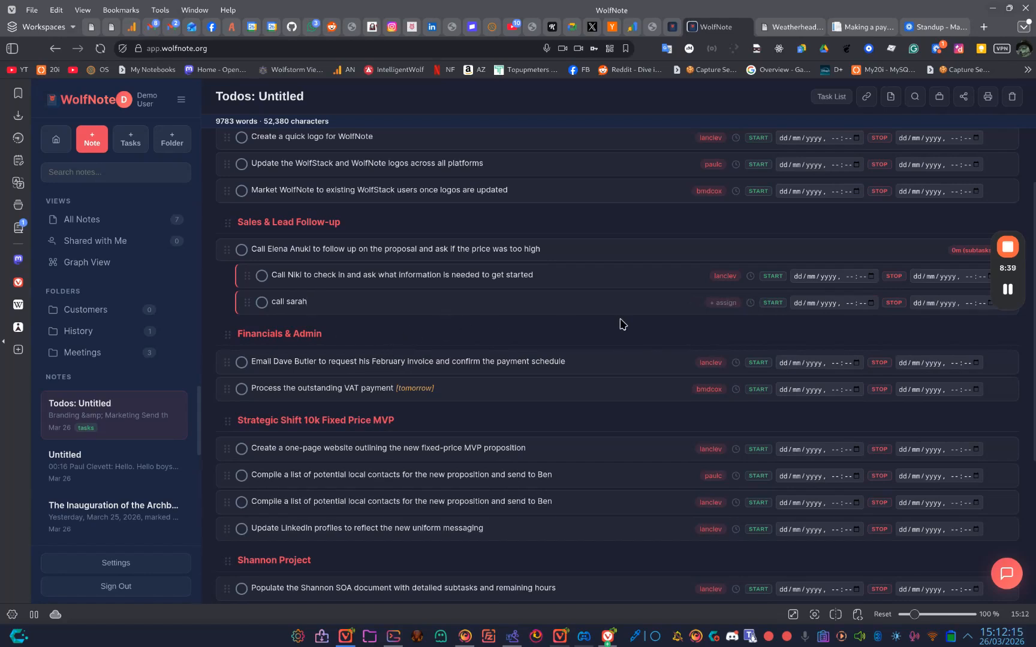
click(719, 303)
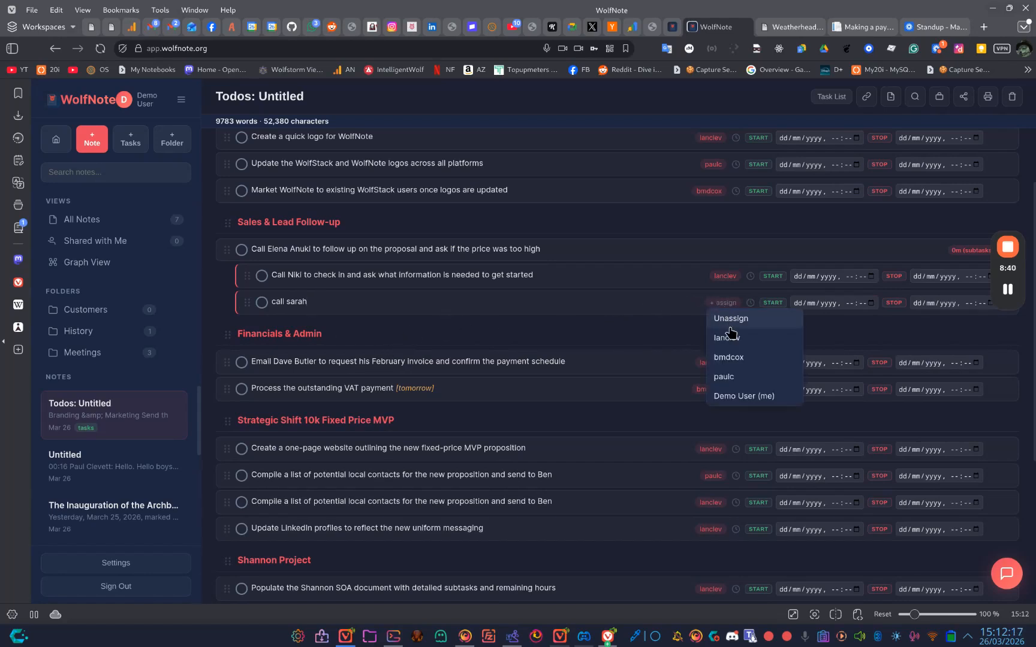
click(730, 357)
Try the start timer on the new call subtask and mark the subtask as completed
click(772, 303)
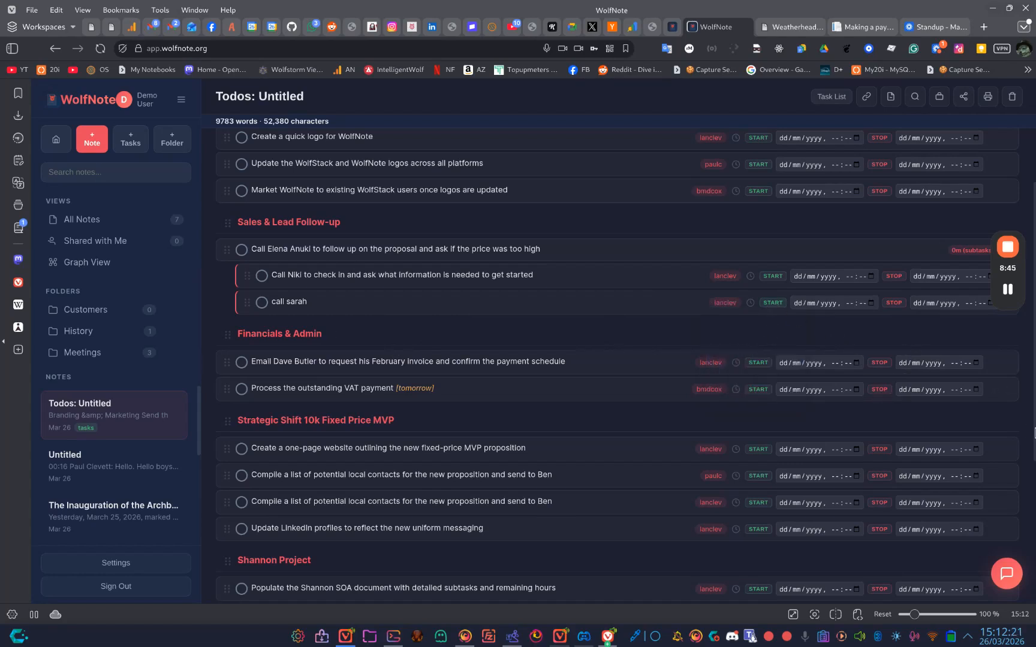
click(770, 303)
click(262, 303)
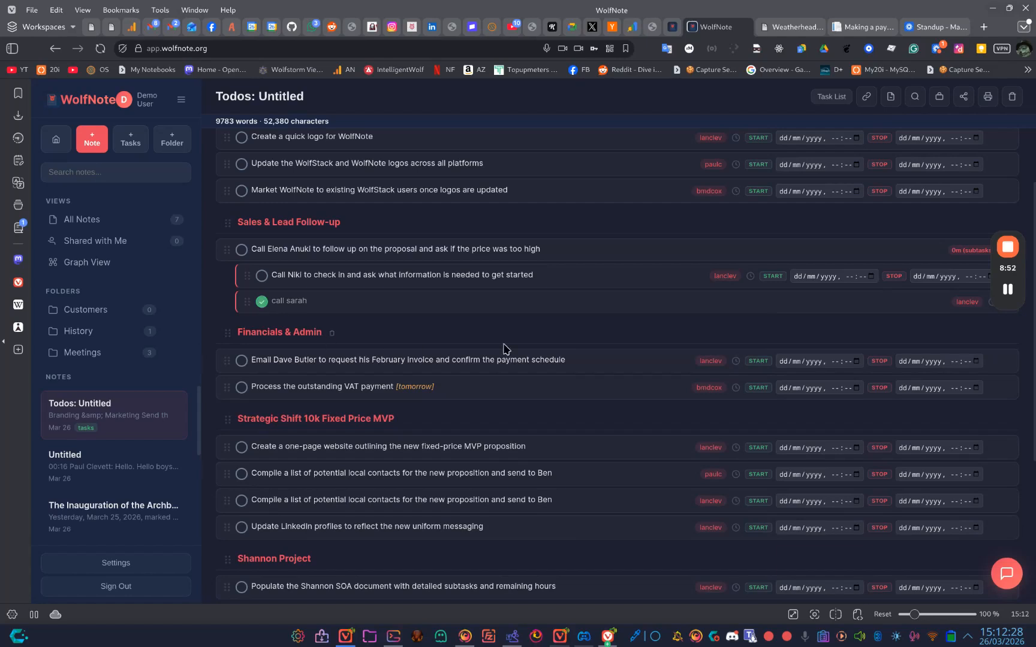
Expand the time fields of the completed call subtask and set its stop time to 18:12 on 26/03/2026
mouse_move(1019, 262)
drag(1019, 262, 975, 97)
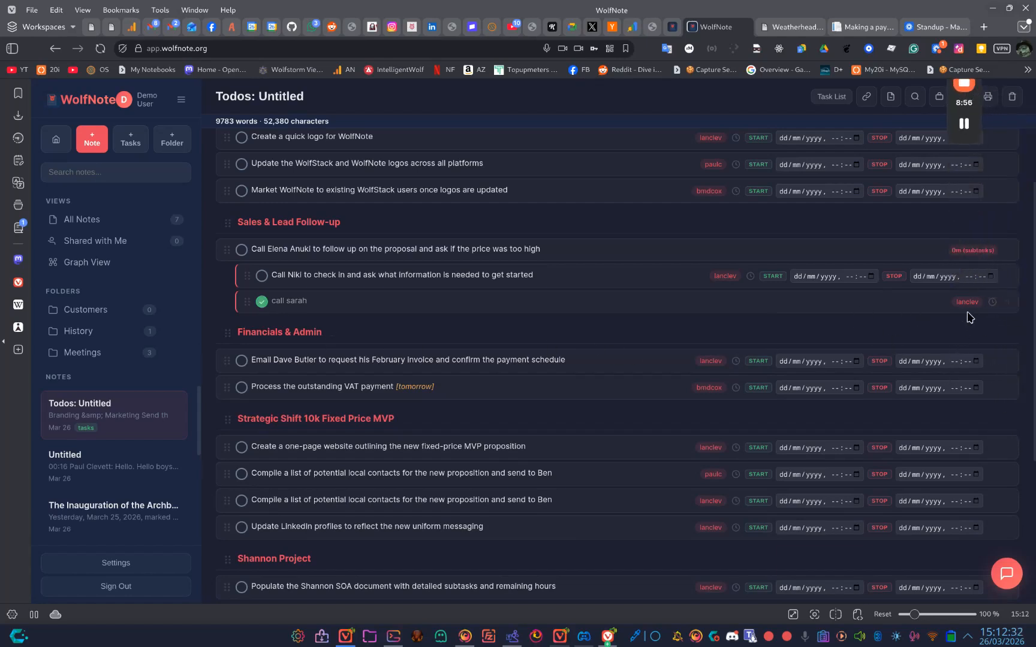
click(991, 303)
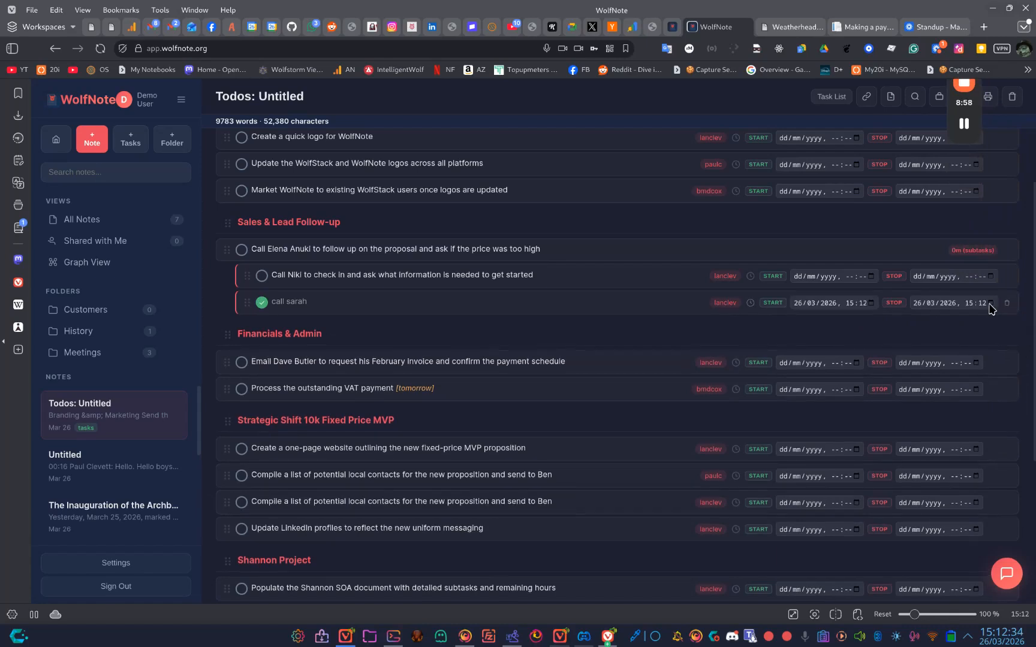
click(723, 310)
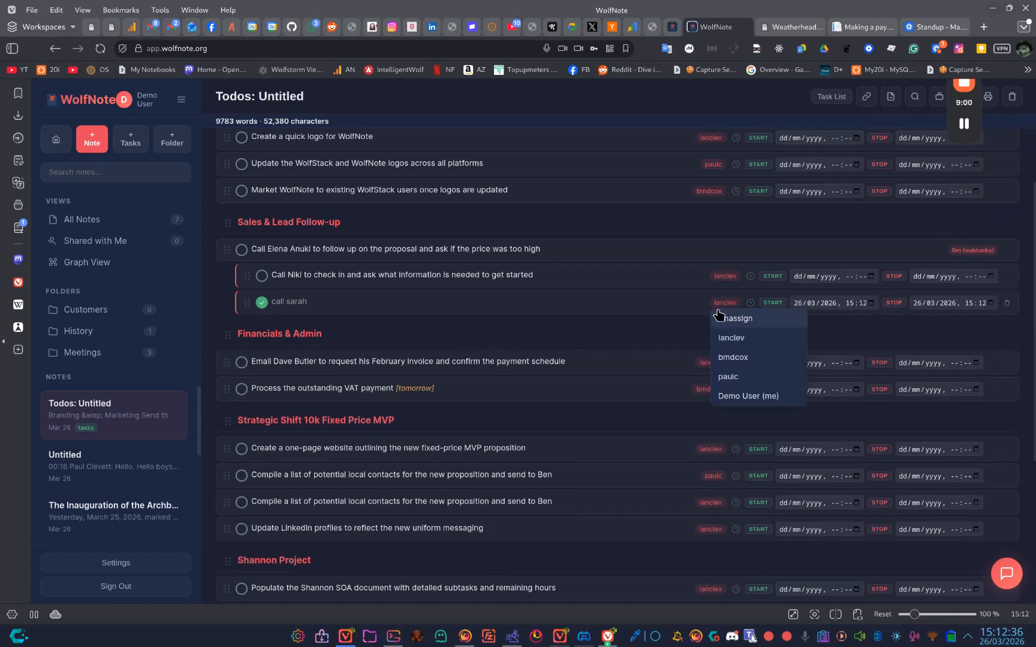
click(722, 317)
click(969, 303)
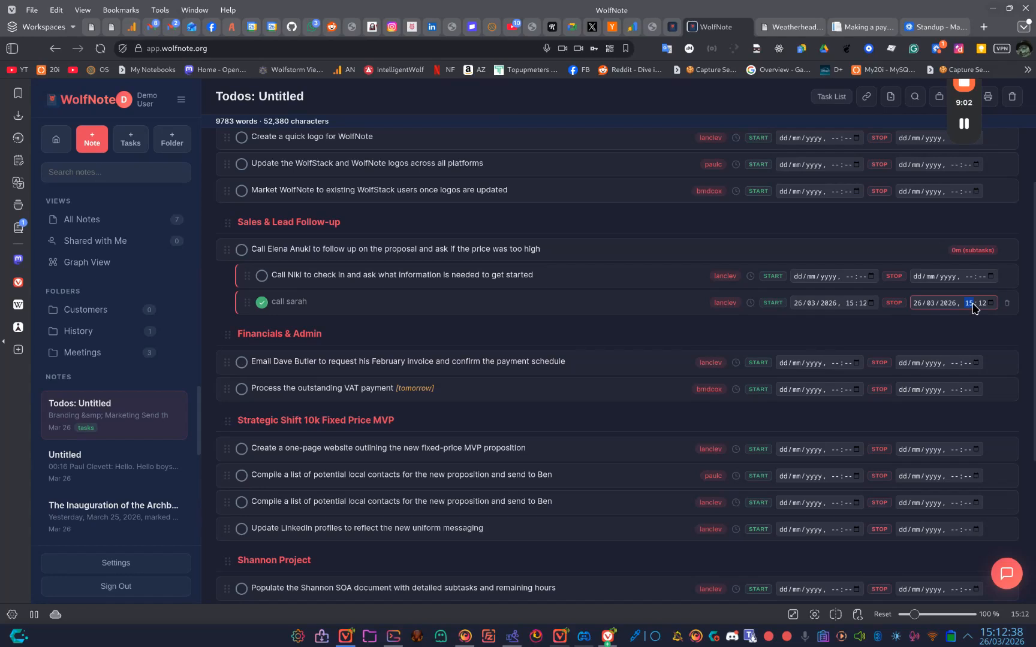
text(18)
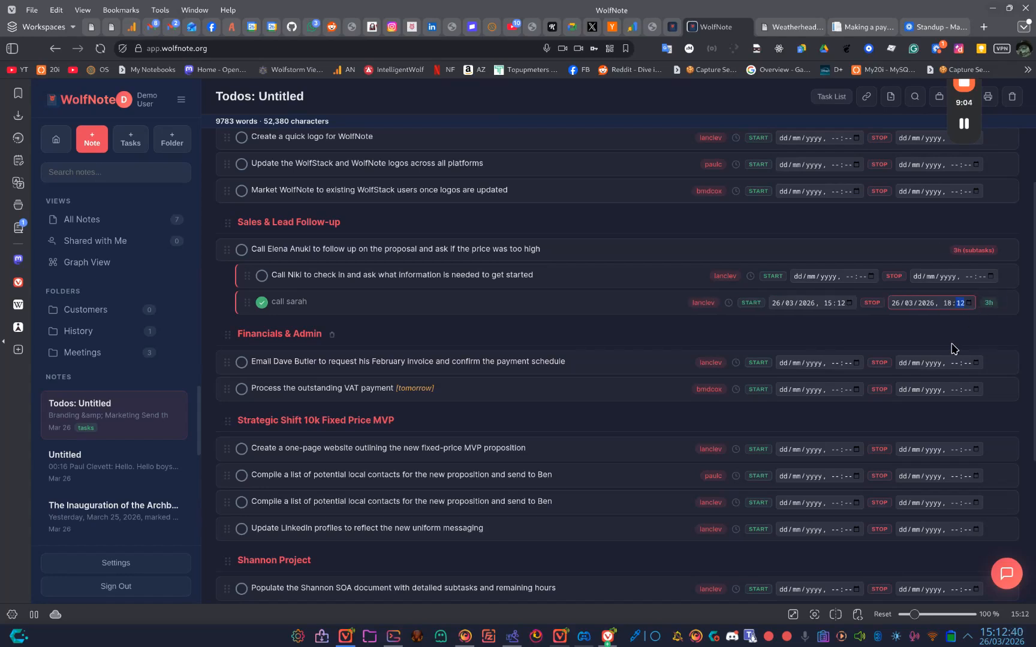
click(704, 302)
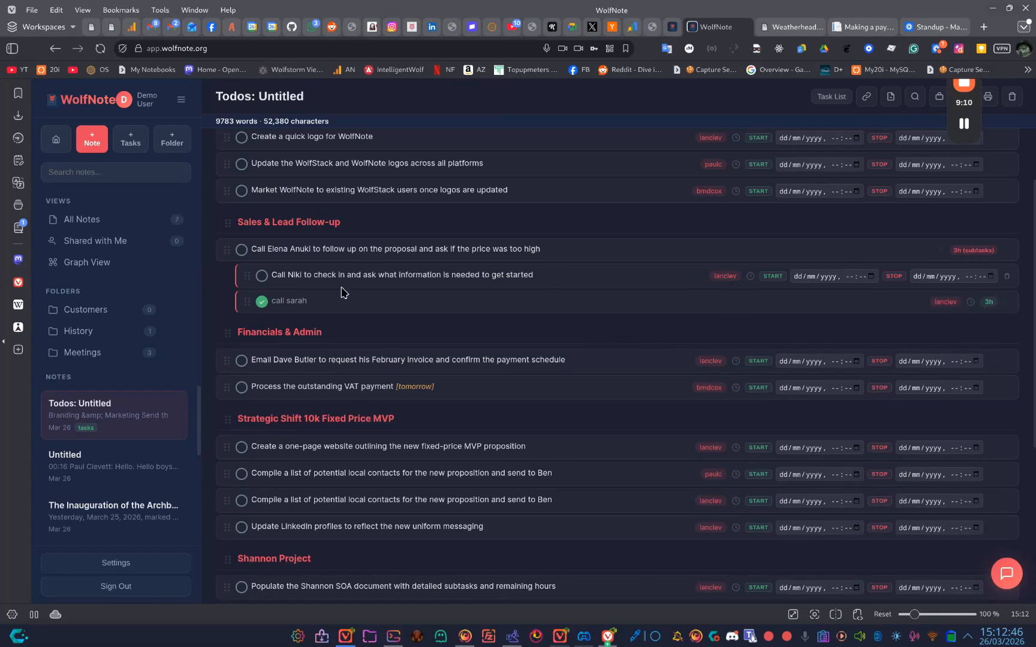
Preview the printout of the task list with hours, totals row, completed tasks and subtasks included, and close it without printing
scroll(599, 312, up, 2)
mouse_move(974, 118)
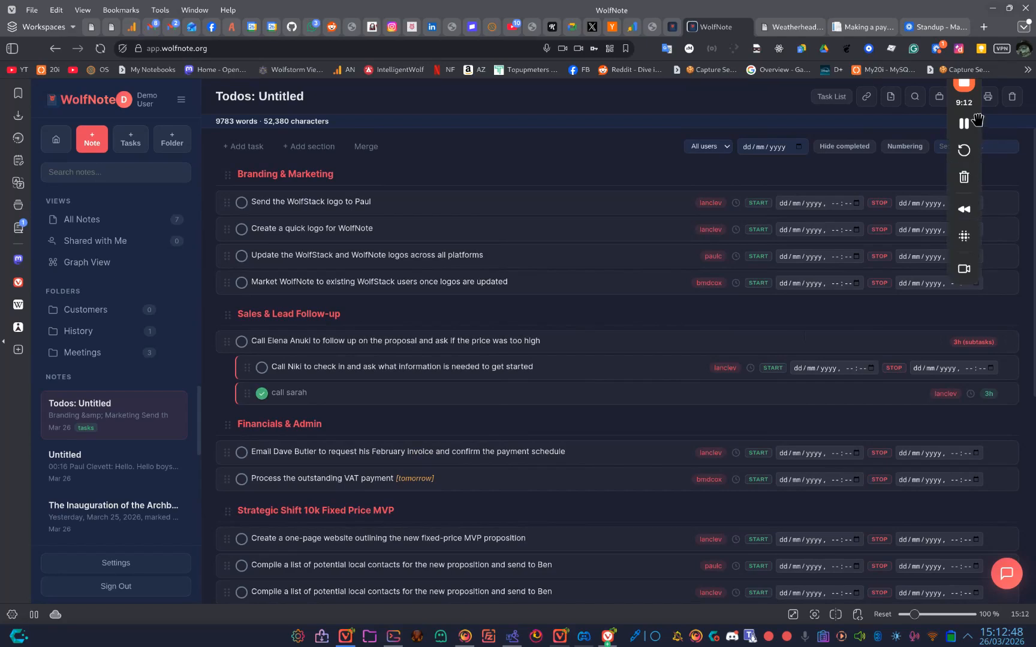
drag(974, 119, 1020, 378)
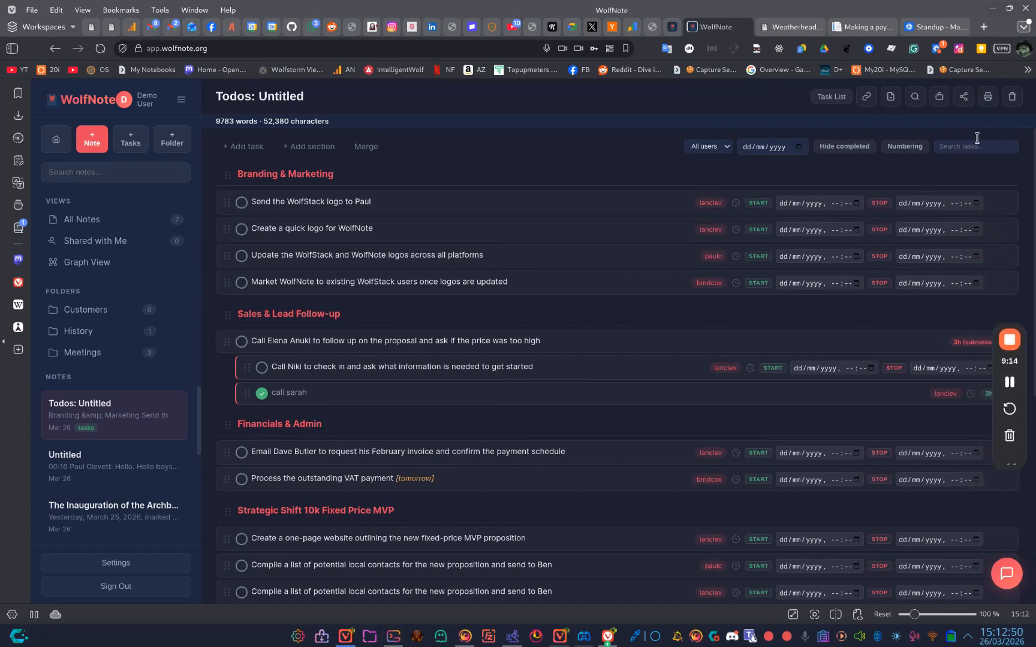
click(987, 97)
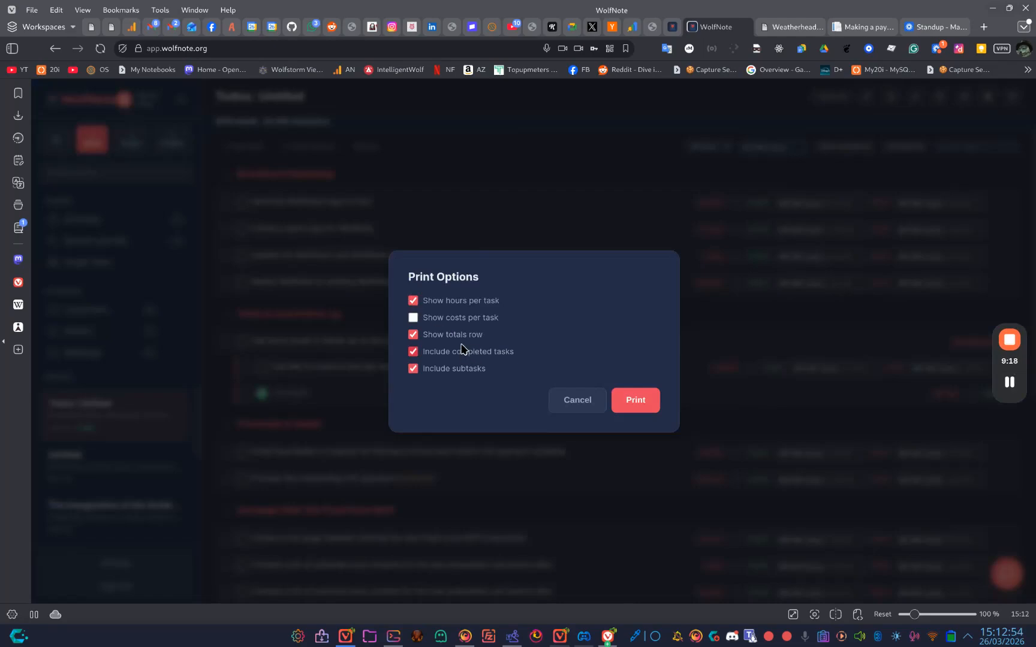
click(633, 408)
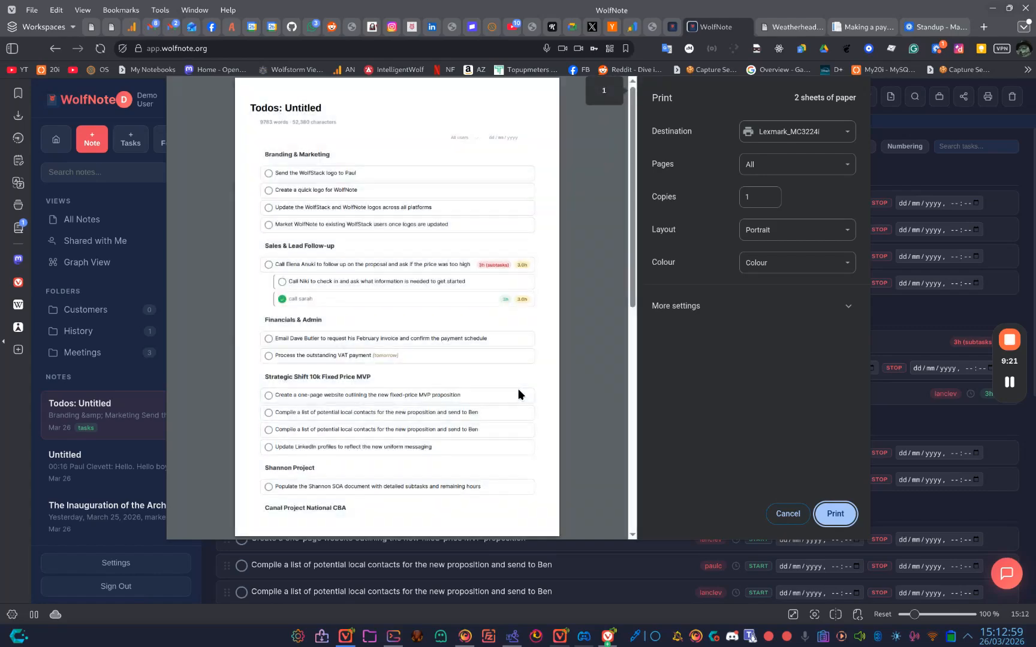
scroll(358, 124, down, 3)
scroll(358, 124, down, 3)
scroll(358, 173, up, 10)
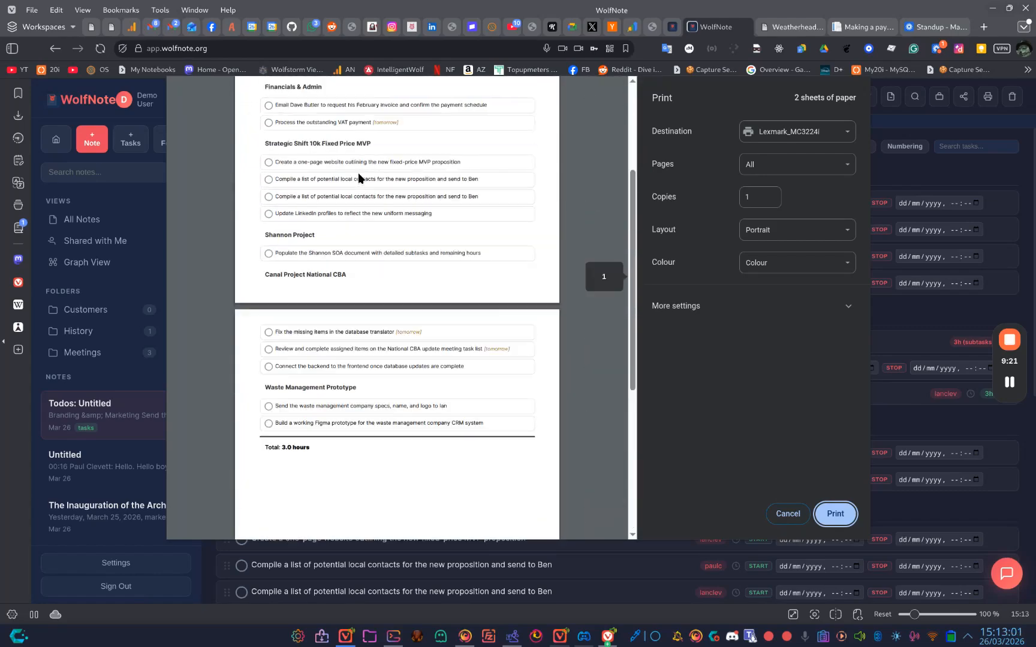
click(773, 517)
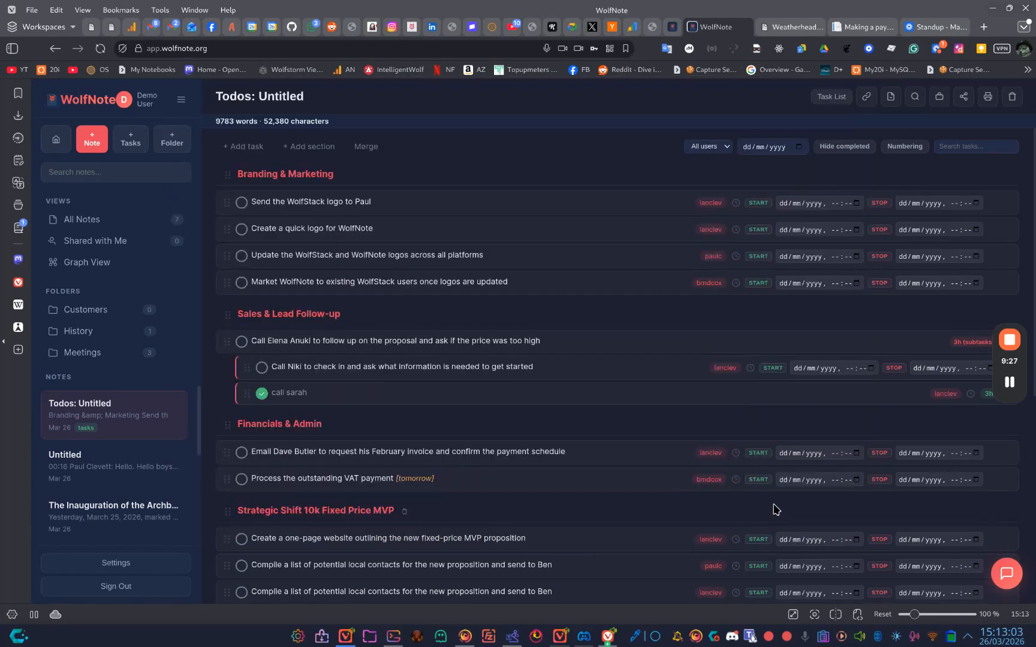
Add a section named "Test" at the end of the list and create a task named "test task" in it
scroll(616, 447, down, 5)
scroll(615, 447, up, 5)
scroll(615, 447, down, 5)
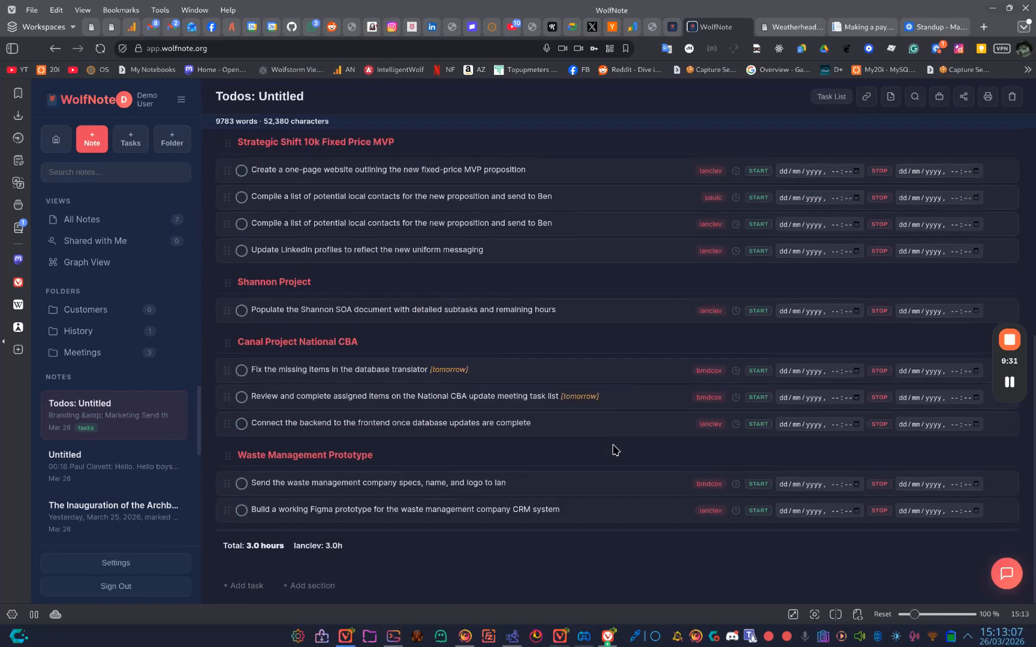
click(335, 585)
text(T)
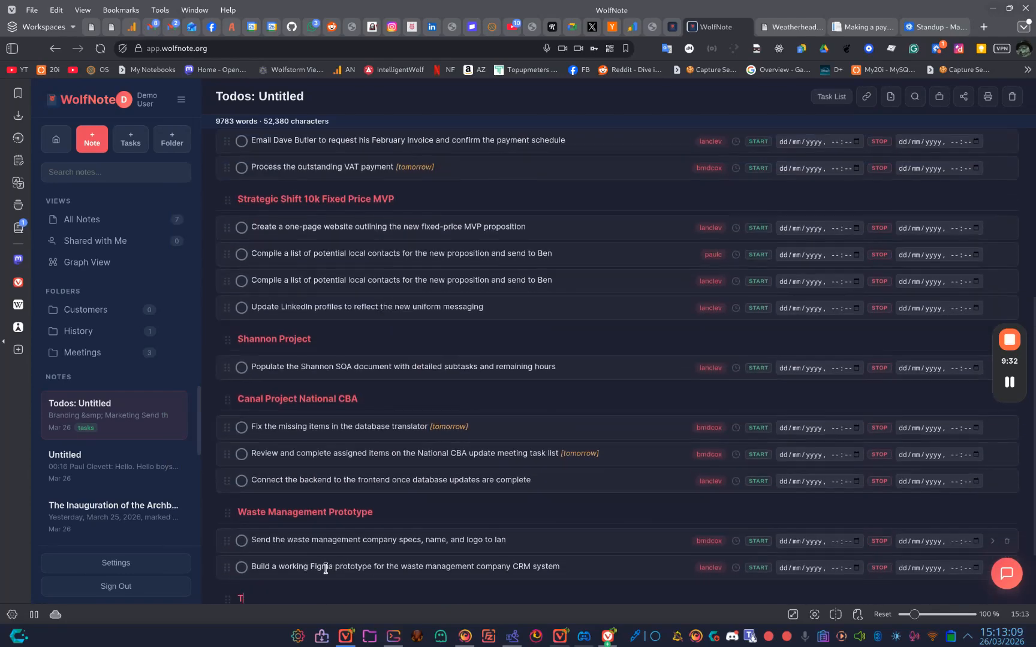
text(est)
key(Return)
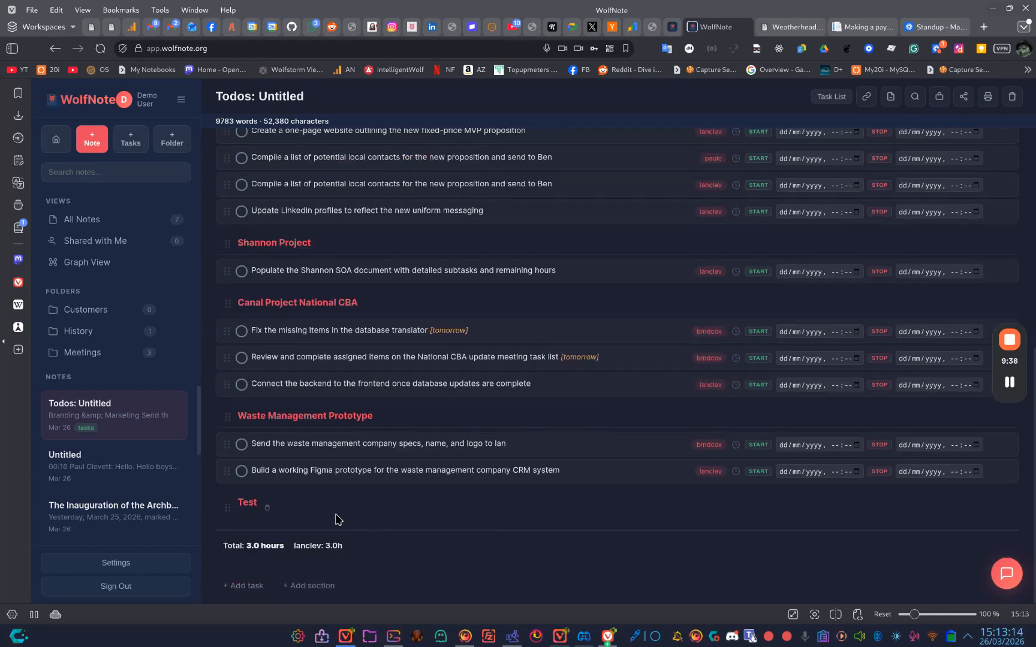
click(244, 586)
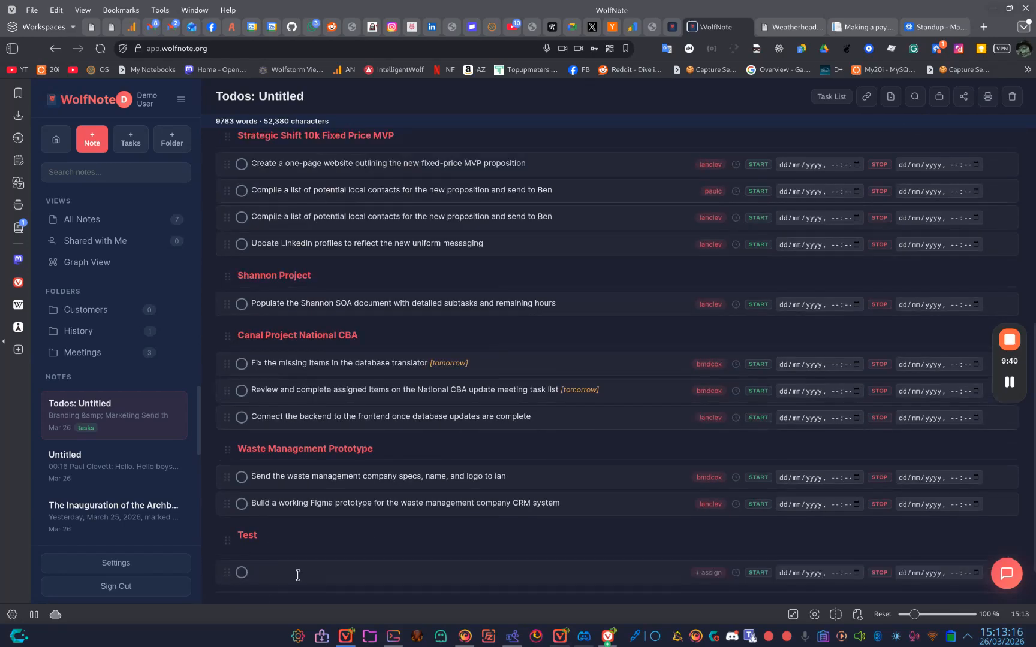
text(test tas)
scroll(374, 551, down, 1)
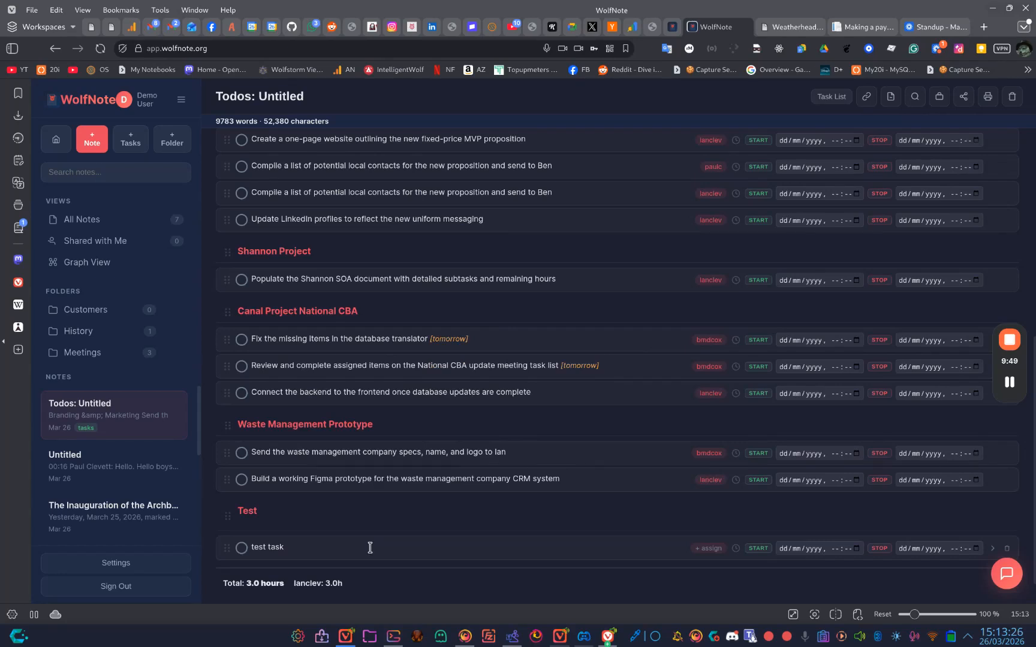
Delete the "test task" entry and the Test section from the end of the list
click(1007, 548)
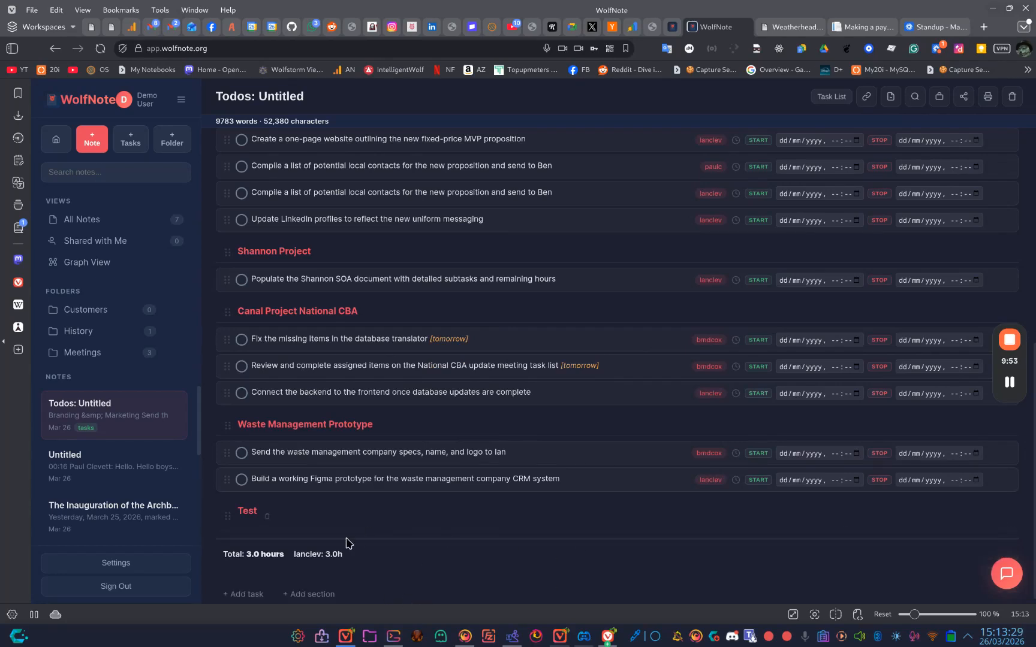
click(267, 516)
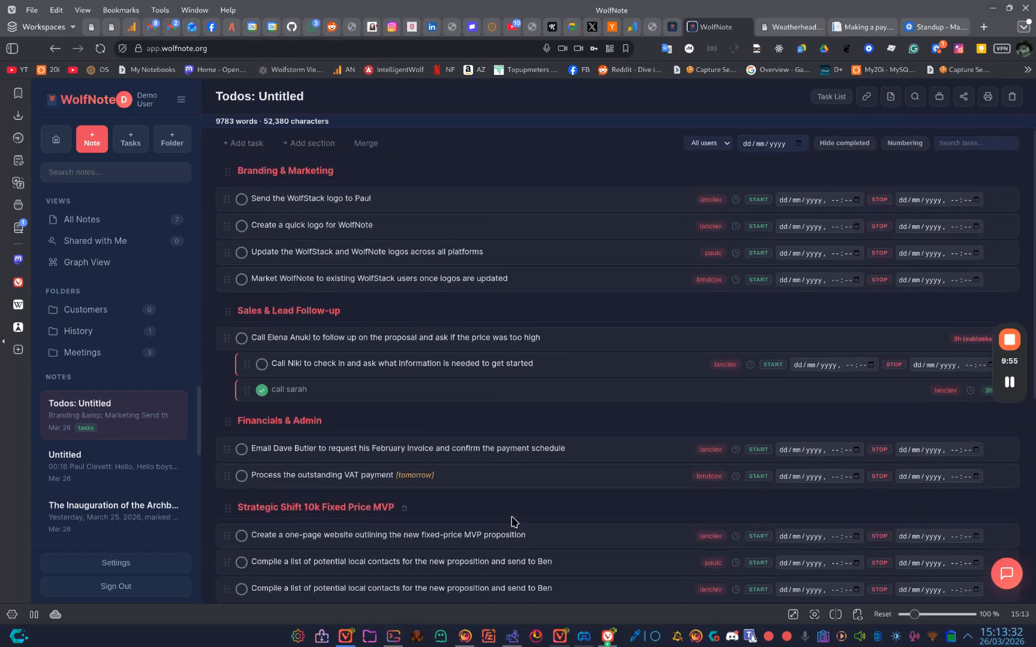
Rename the task list as "Meeting 26th March"
triple_click(302, 102)
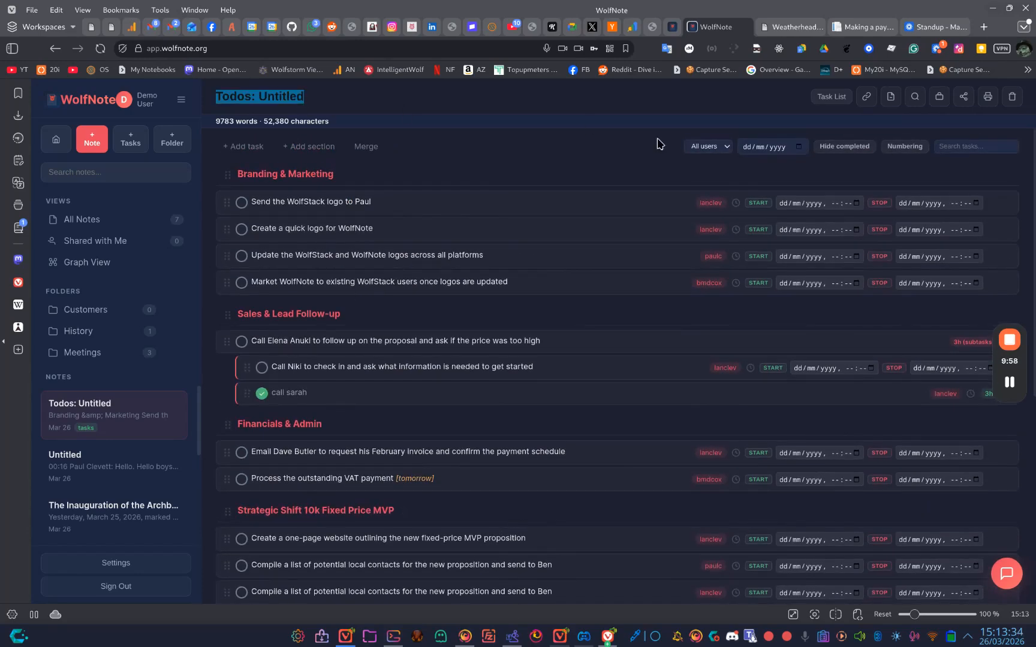
text(Meeting 26th m)
key(BackSpace)
text(March)
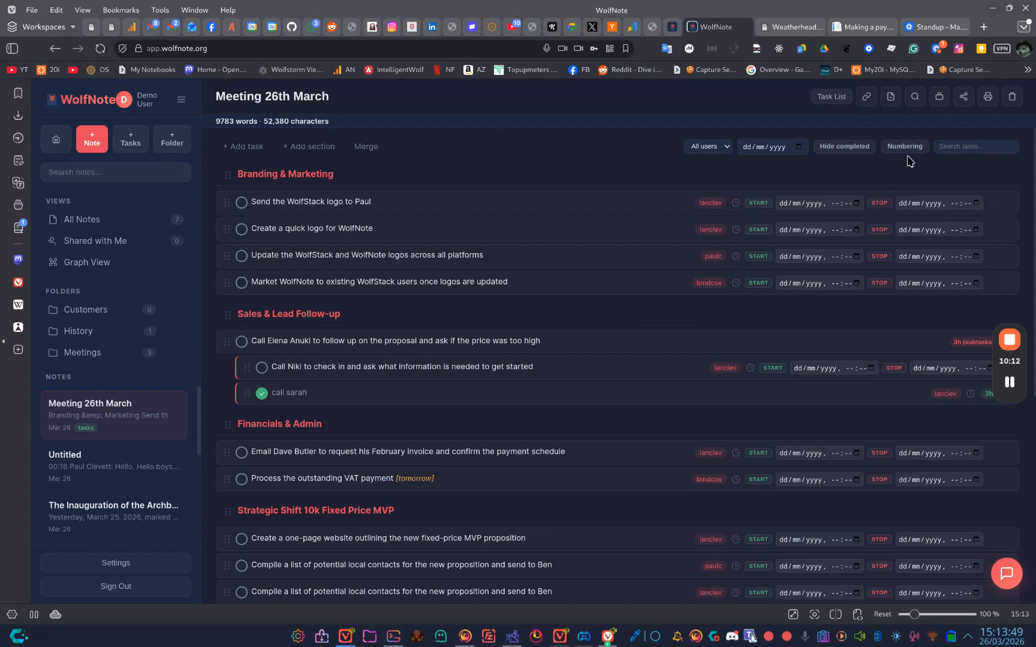
Filter the tasks by each of the three assigned teammates in turn, from the last listed to the first, and restore All users
click(712, 150)
click(708, 205)
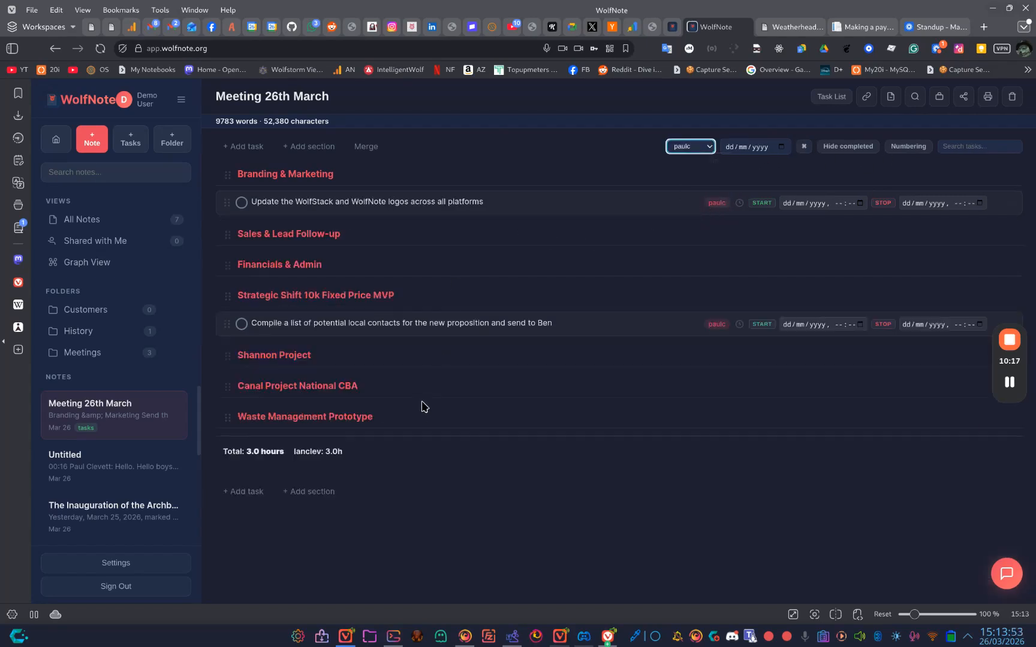
click(689, 152)
click(688, 189)
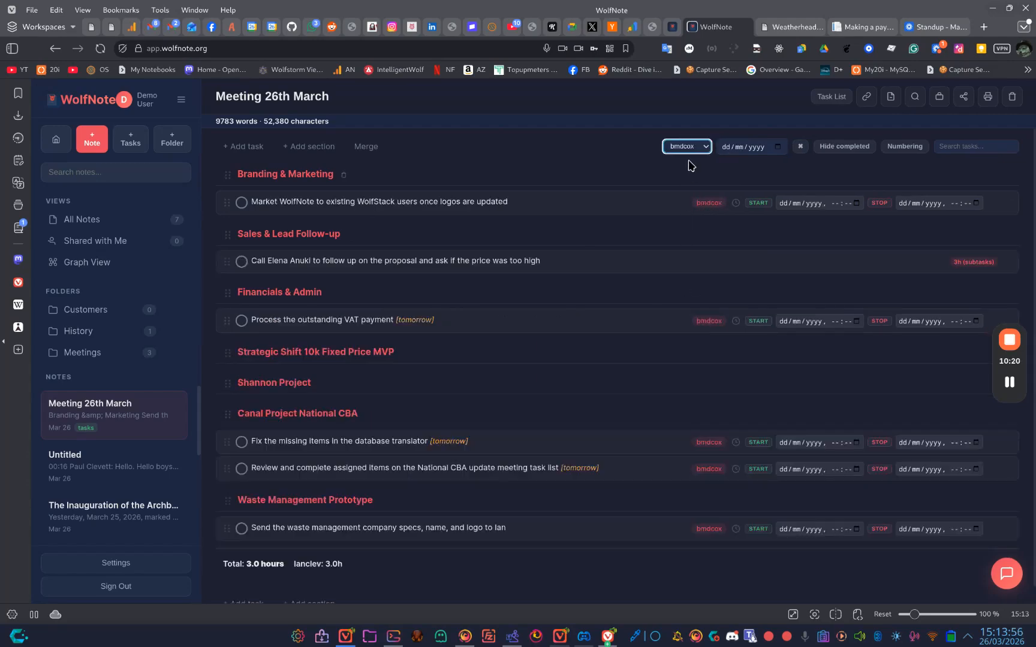
click(688, 154)
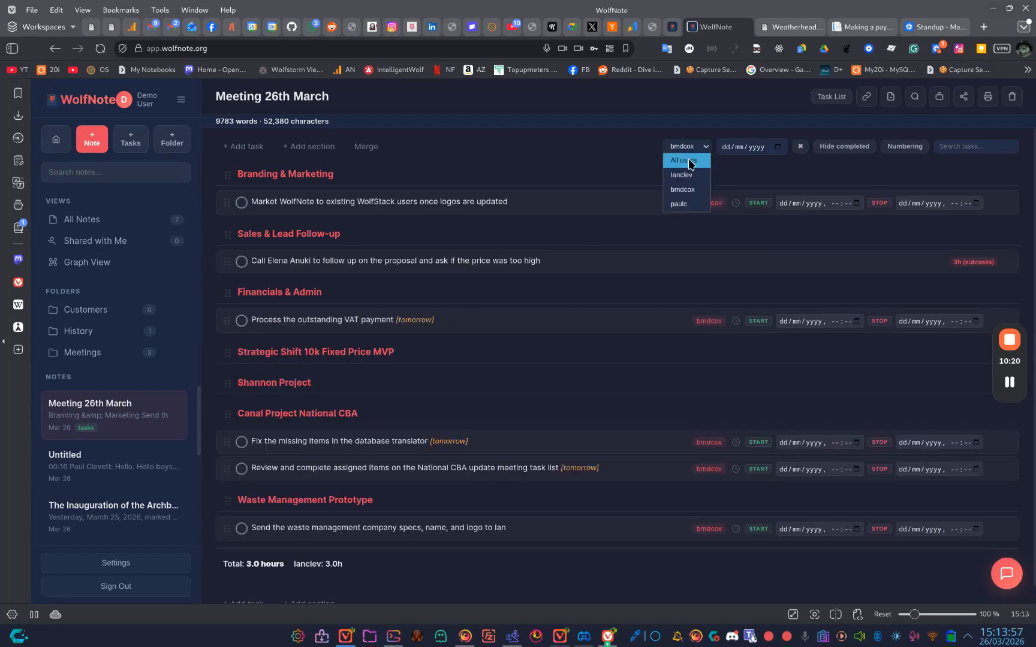
click(683, 175)
click(687, 146)
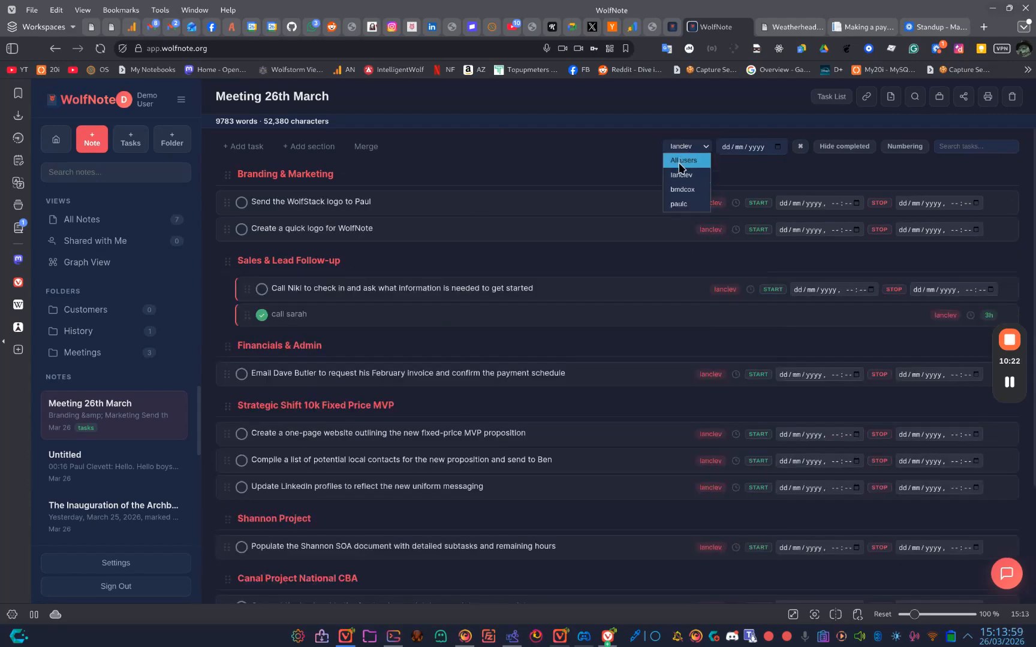
click(682, 160)
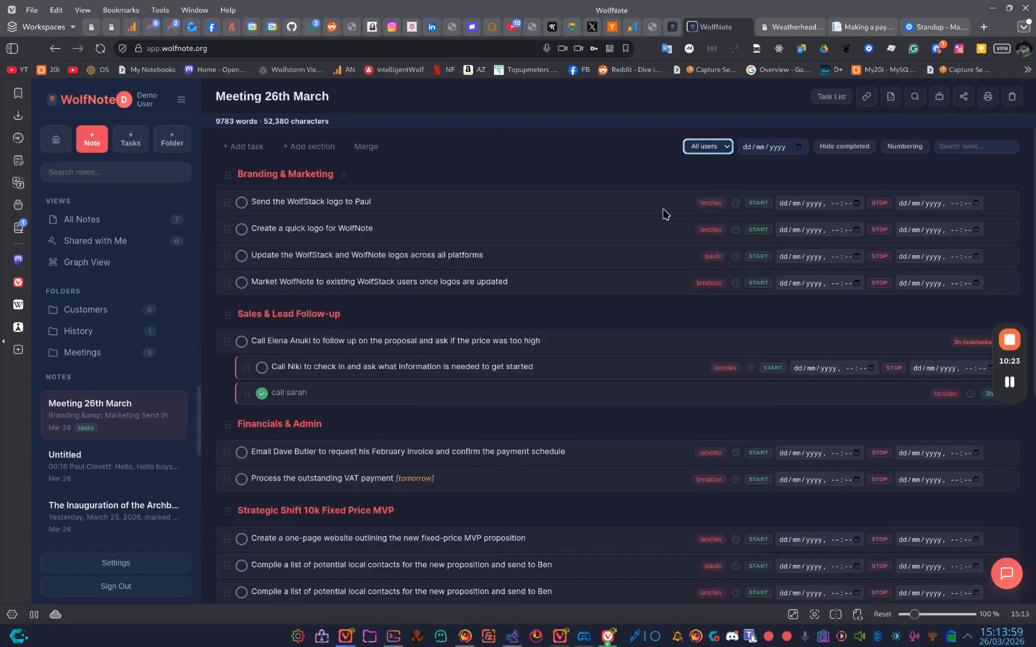
Return to the home view and open the Sample Task List from the Meetings folder
click(18, 138)
click(362, 146)
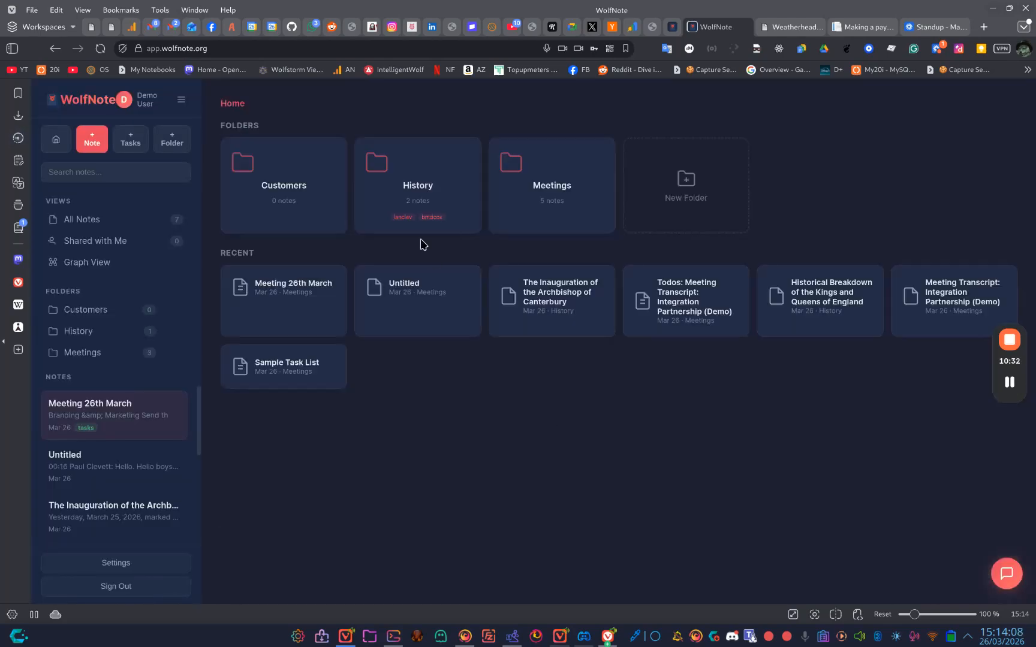
click(516, 223)
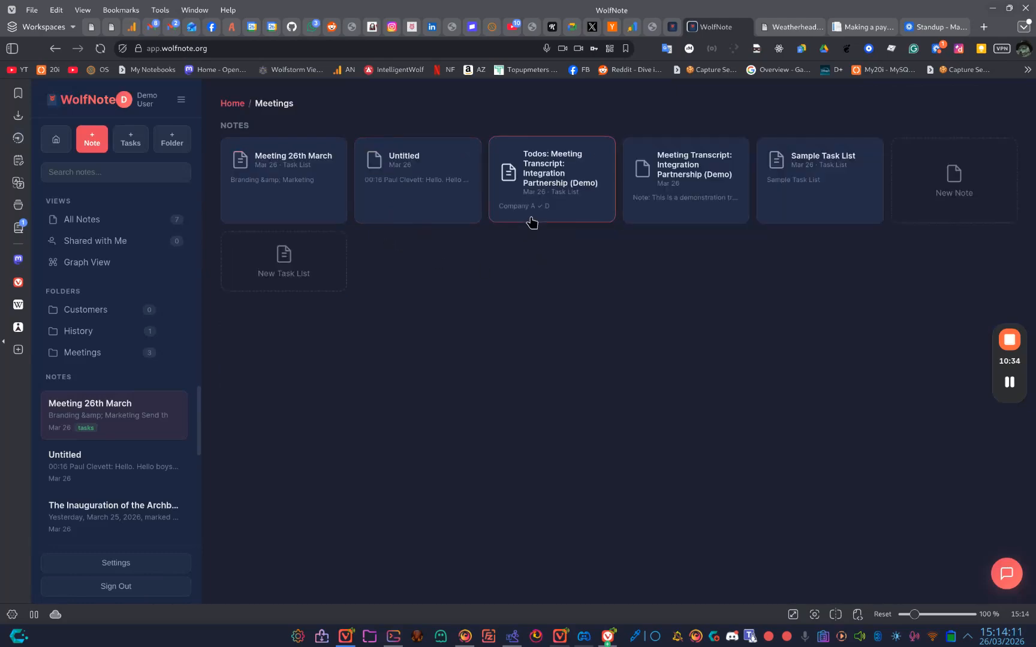
click(825, 220)
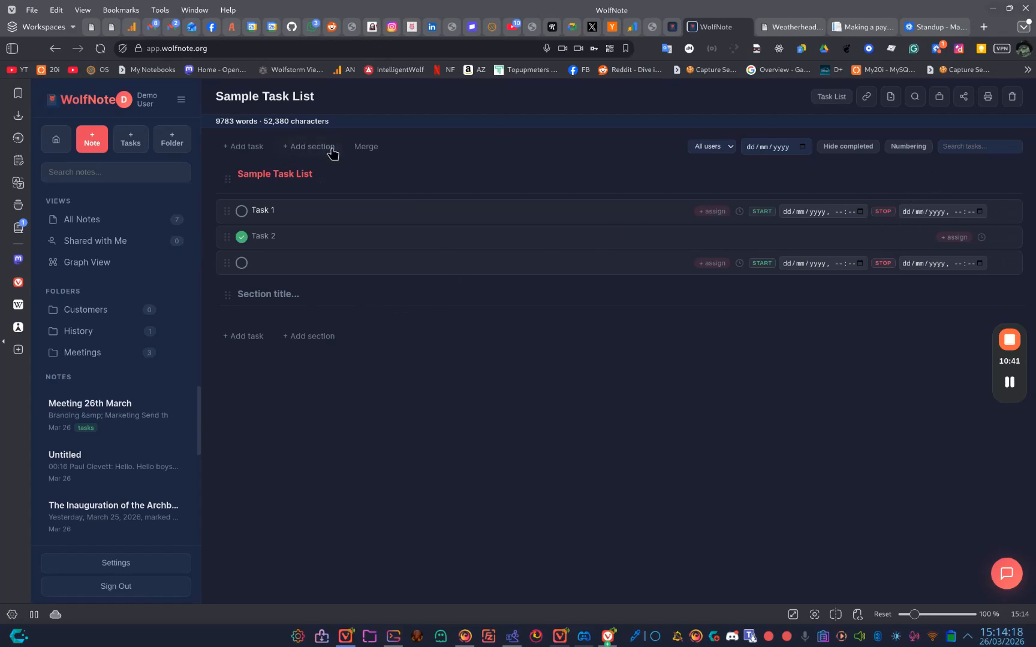
Merge the Meeting 26th March task list into the Sample Task List and review the combined list
click(372, 150)
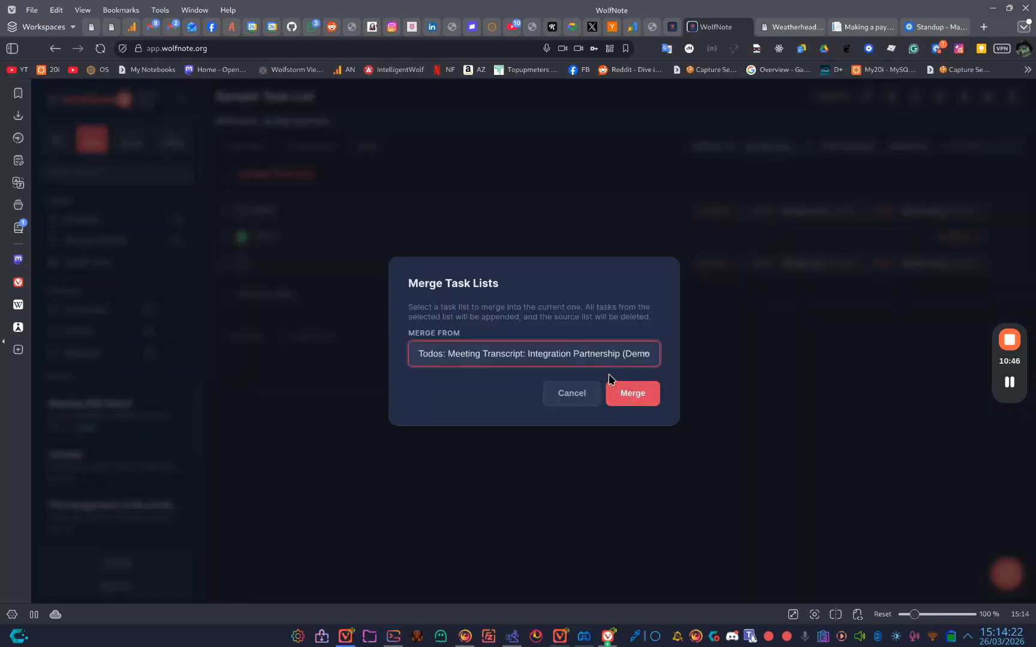
click(604, 364)
click(599, 375)
click(626, 398)
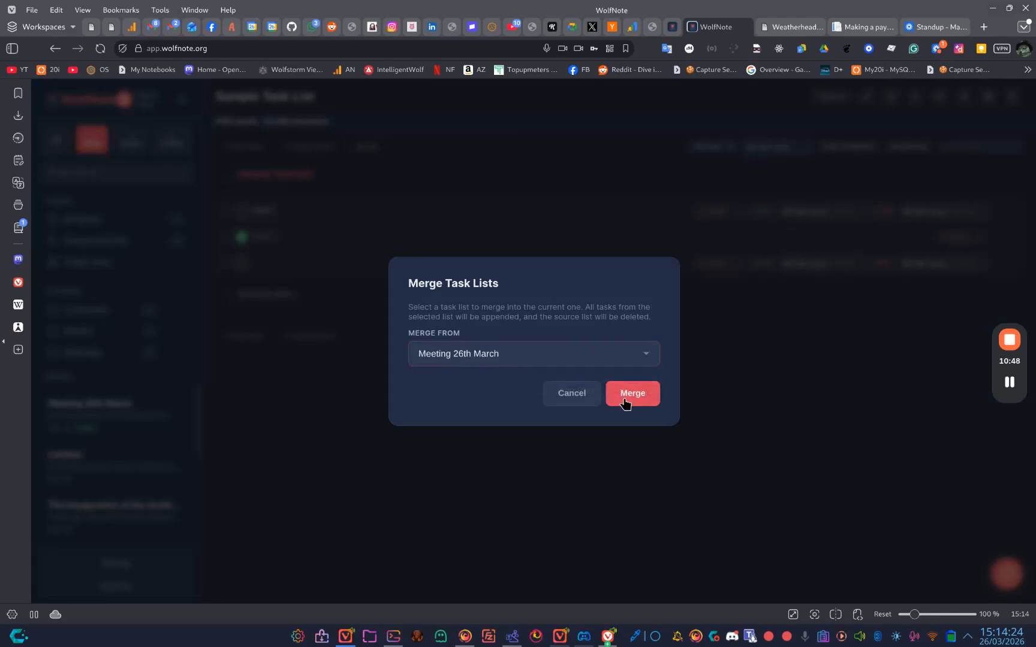
scroll(632, 363, down, 10)
scroll(636, 367, up, 10)
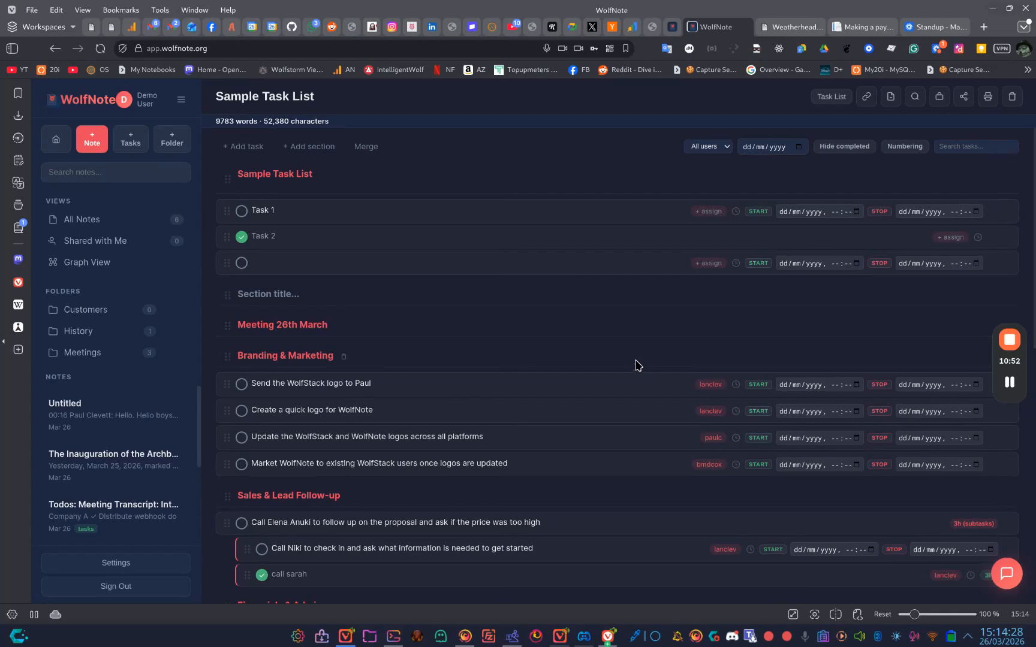
scroll(638, 367, down, 10)
scroll(637, 351, up, 10)
Return to the home view and open the WolfNote website at wolfnote.org
click(55, 139)
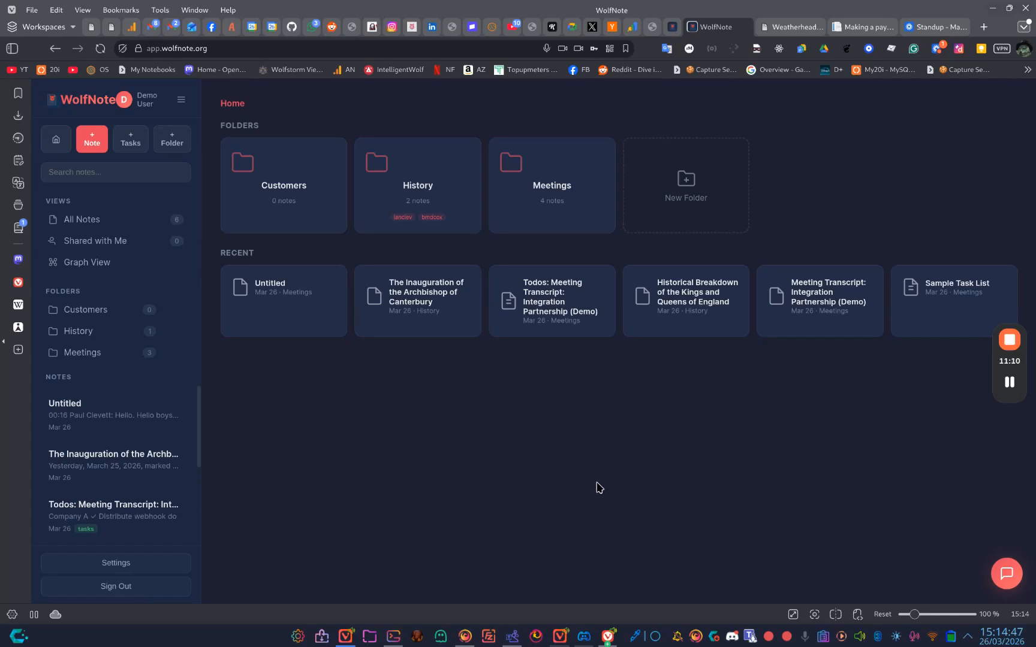
click(352, 51)
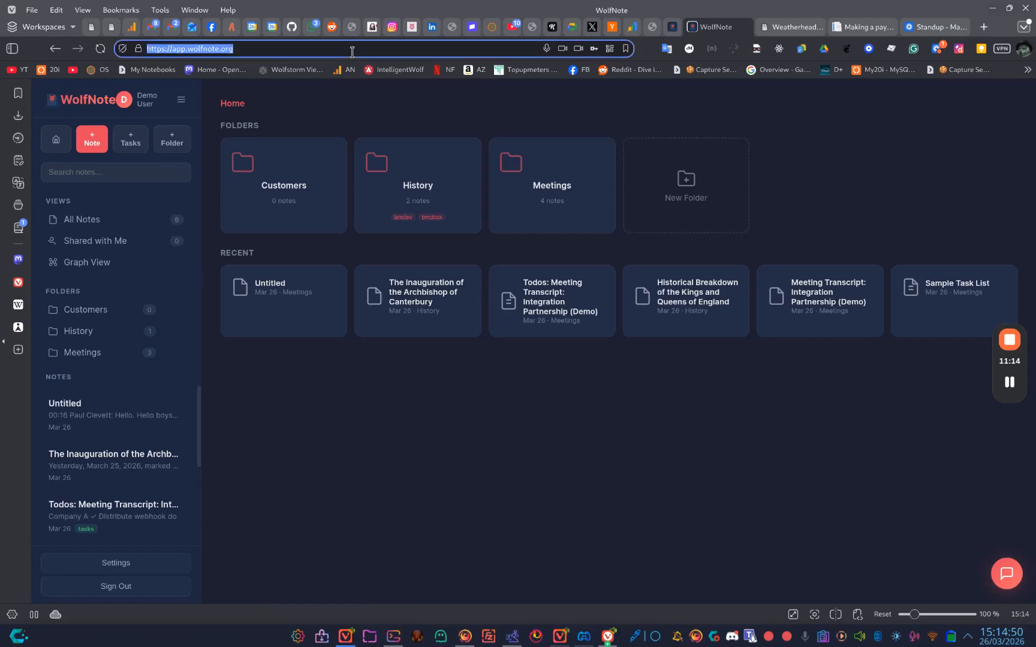
text(wolfnote)
key(Return)
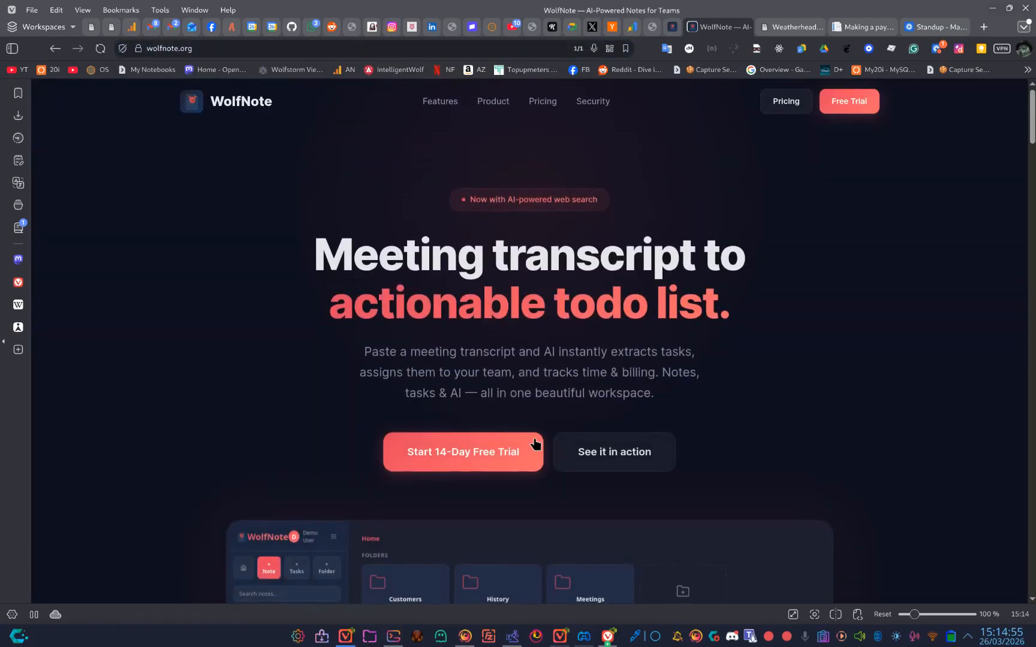
Look through the WolfNote homepage, covering the product preview, feature cards, and the rich editor and task management sections
scroll(538, 443, down, 7)
scroll(513, 382, up, 5)
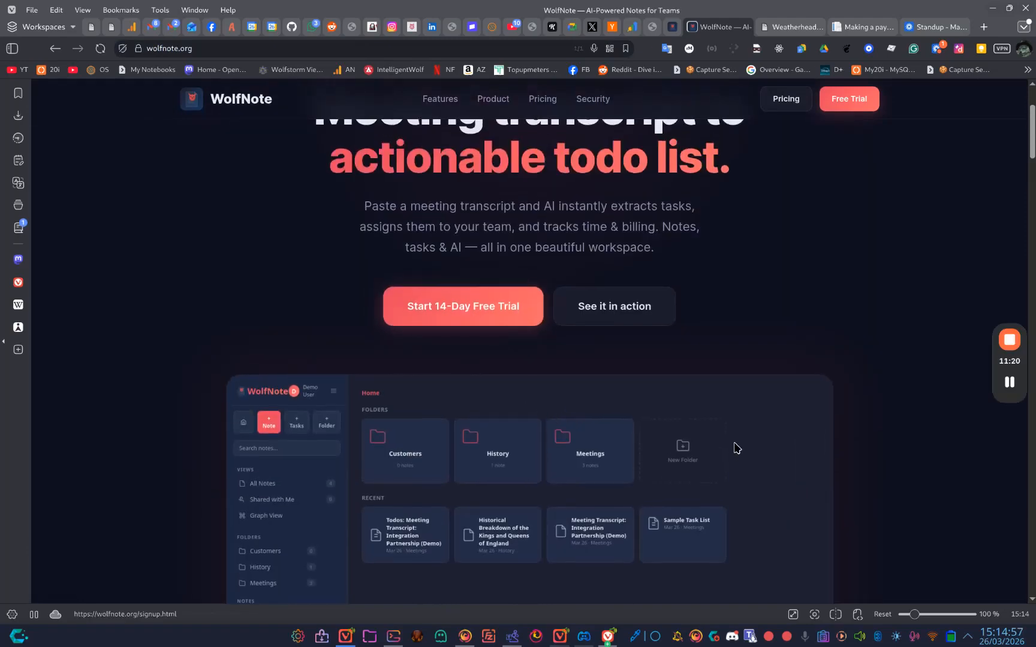
scroll(736, 448, down, 12)
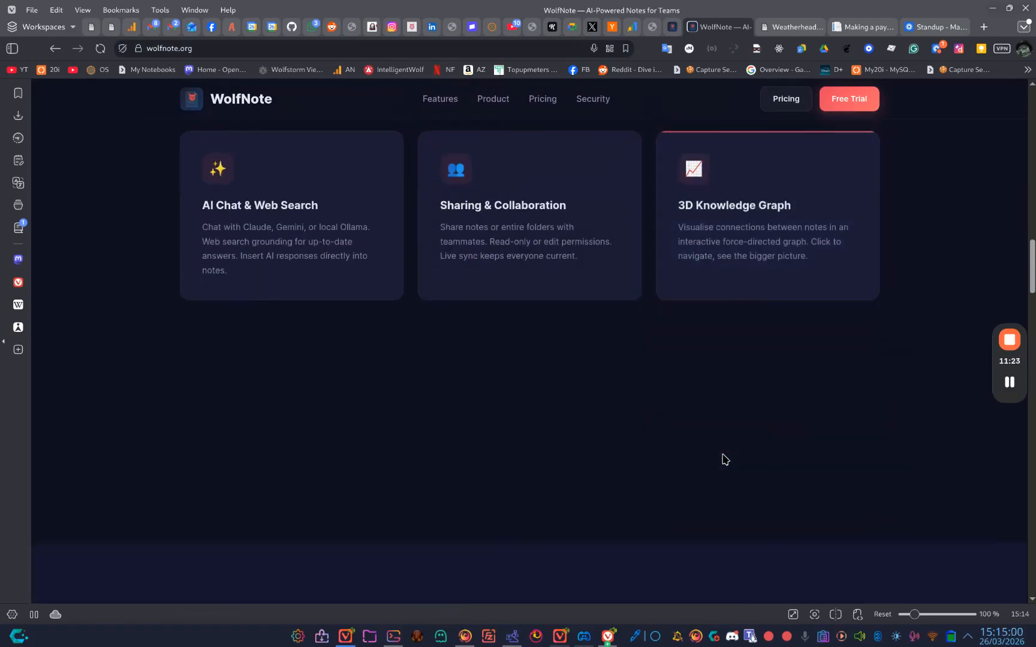
scroll(724, 459, down, 5)
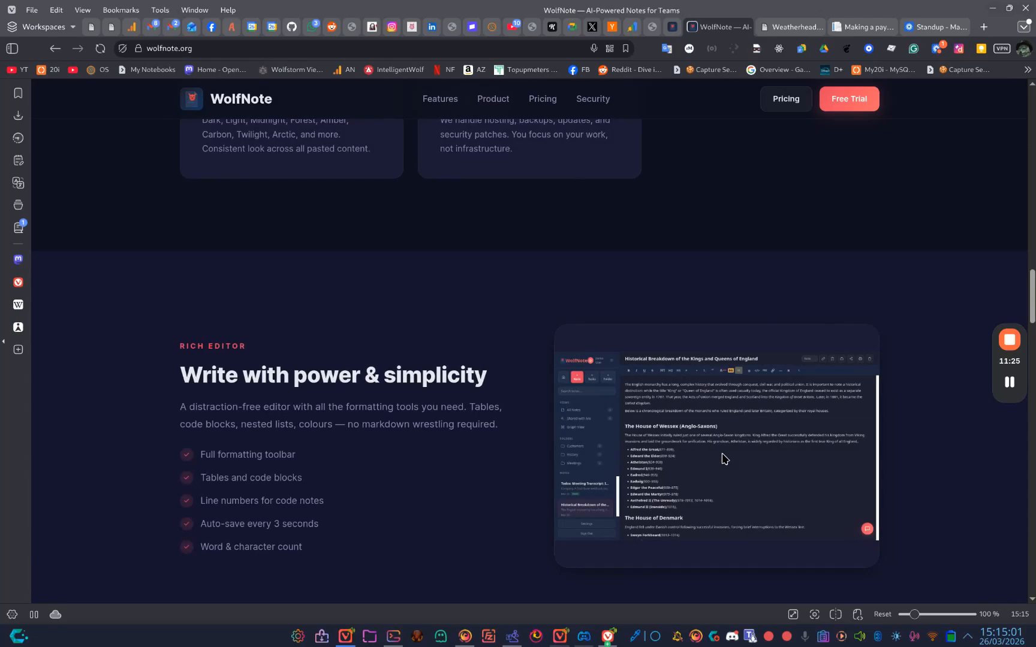
scroll(723, 458, down, 5)
scroll(724, 458, up, 1)
scroll(724, 458, down, 6)
scroll(727, 461, up, 8)
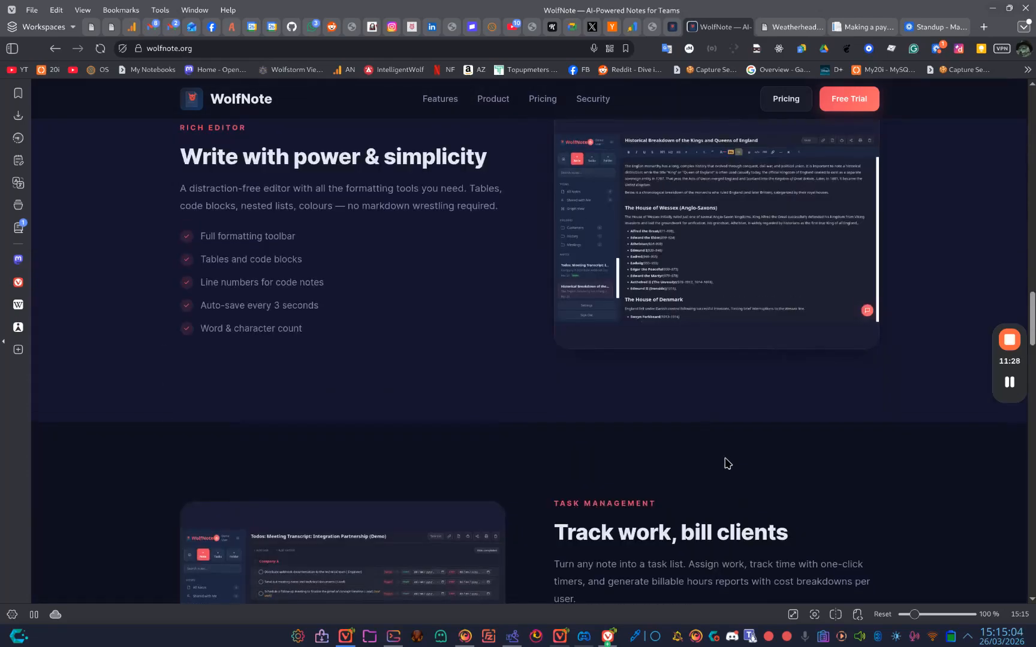
scroll(726, 461, up, 10)
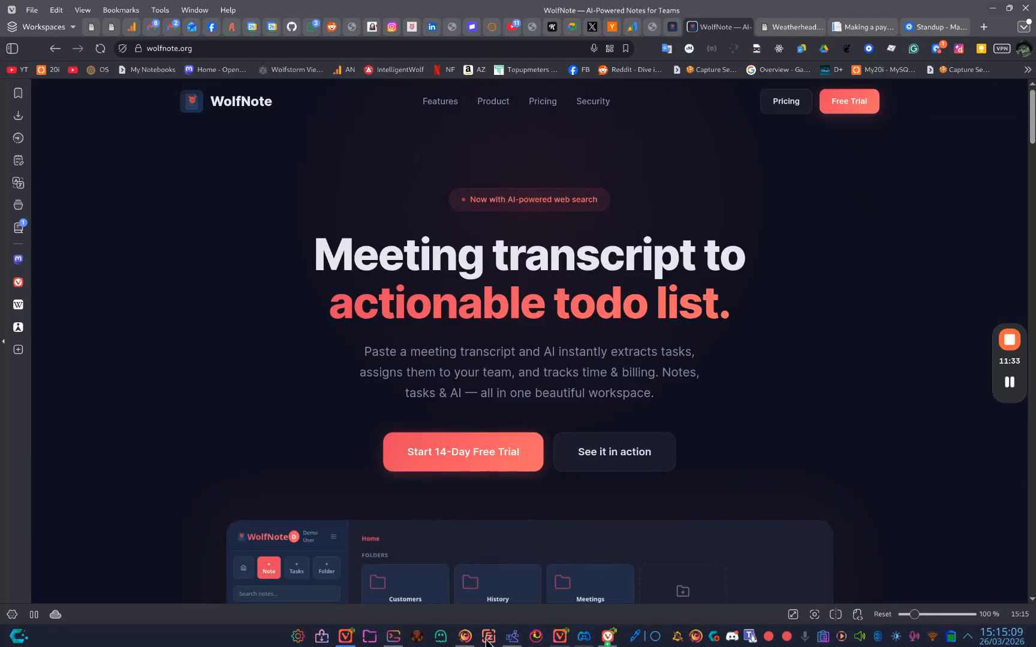
click(583, 640)
click(582, 640)
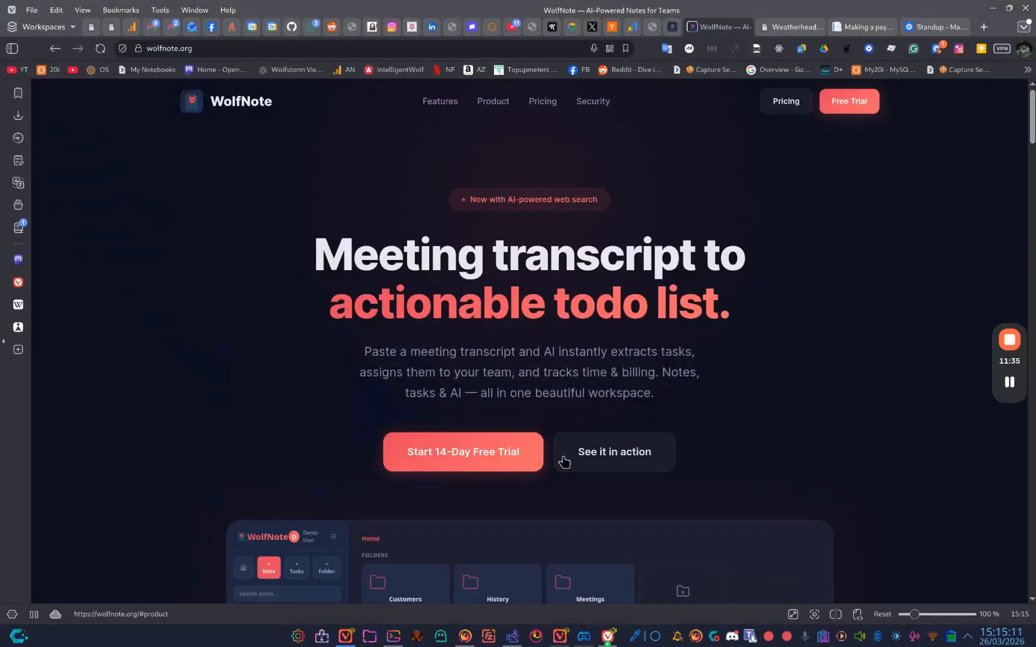